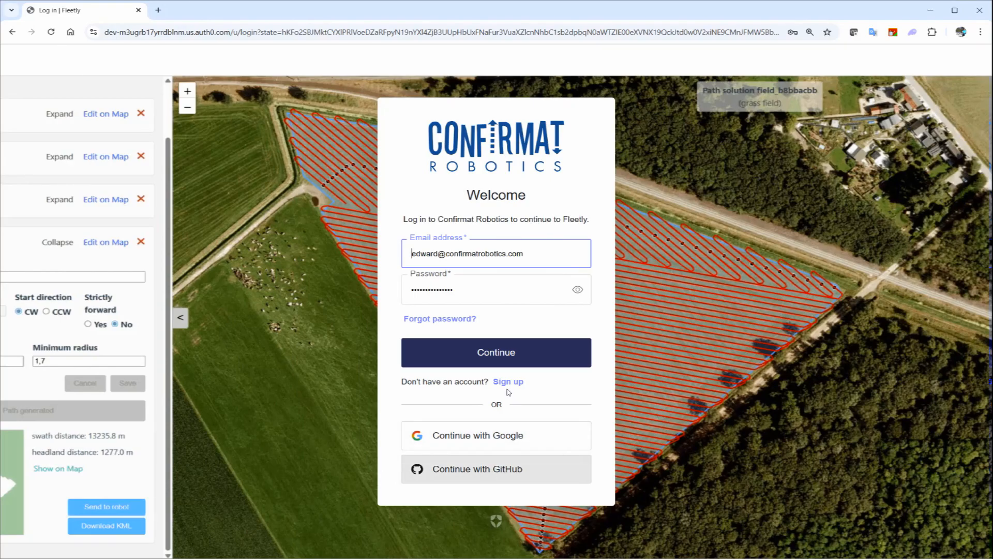
- Log in to Fleetly with the saved account credentials and open the Getting Started guide
{"action": "left_click", "coordinate": [512, 352]}
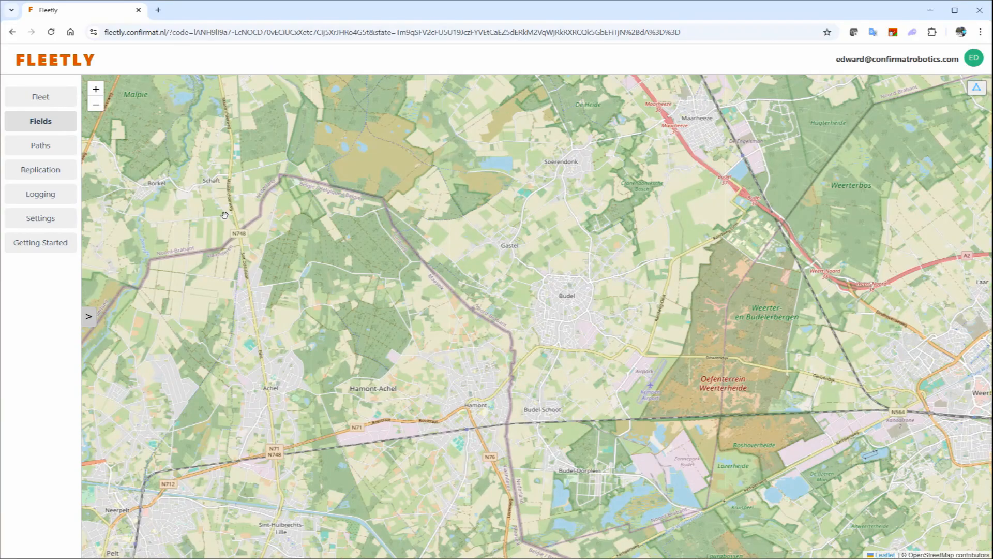
{"action": "left_click", "coordinate": [38, 247]}
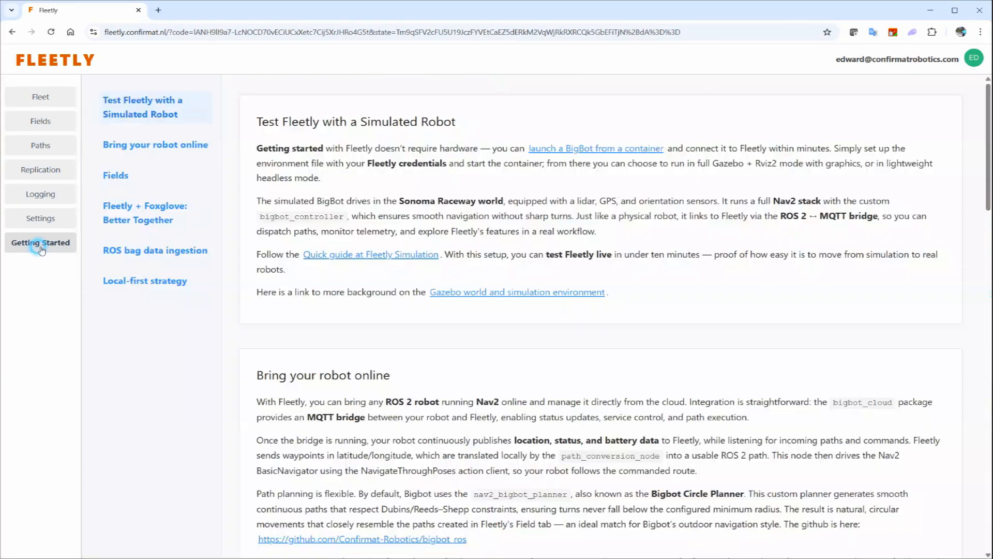
- Look through the robot connection and simulated robot sections, and open the Quick guide at Fleetly Simulation
{"action": "left_click", "coordinate": [147, 149]}
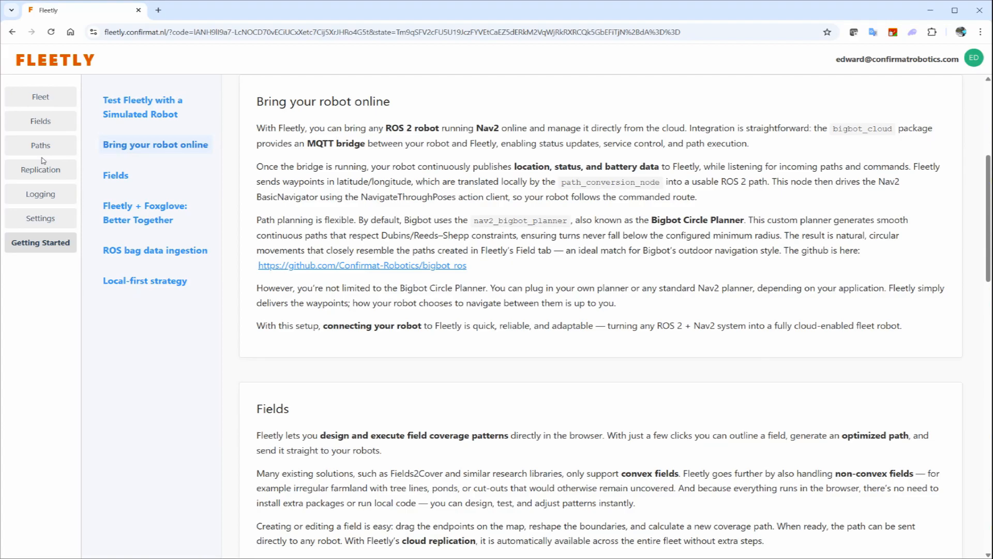
{"action": "left_click", "coordinate": [153, 115]}
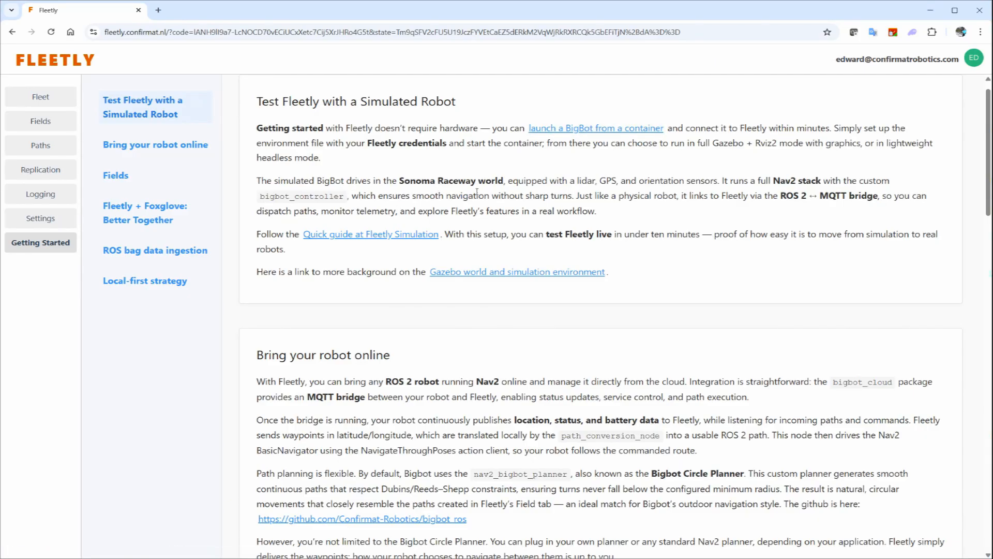
{"action": "left_click", "coordinate": [398, 236]}
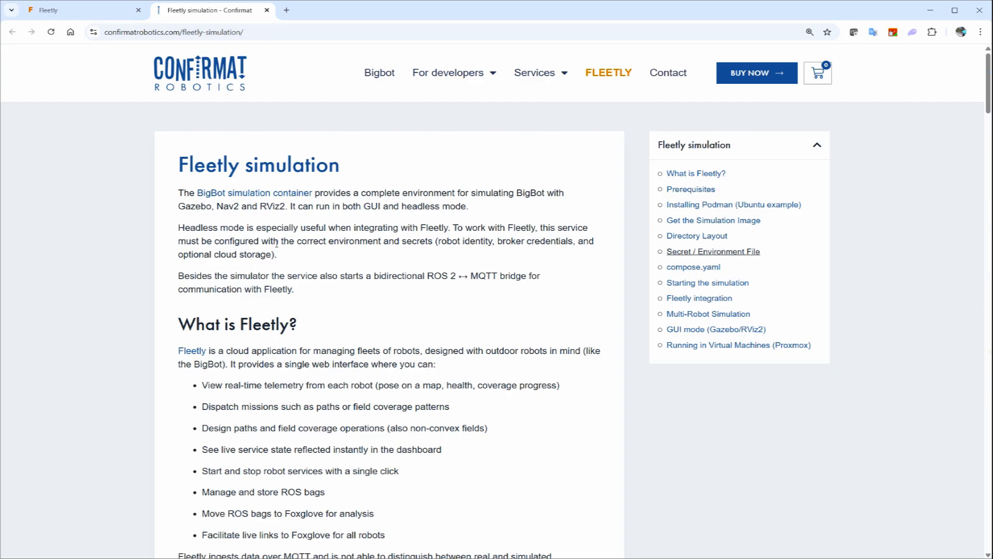
- Examine the simulation guide's setup sections, especially the MQTT broker, username and password entries in the environment file example
{"action": "scroll", "coordinate": [325, 205], "scroll_direction": "down", "scroll_amount": 1}
{"action": "scroll", "coordinate": [322, 211], "scroll_direction": "down", "scroll_amount": 4}
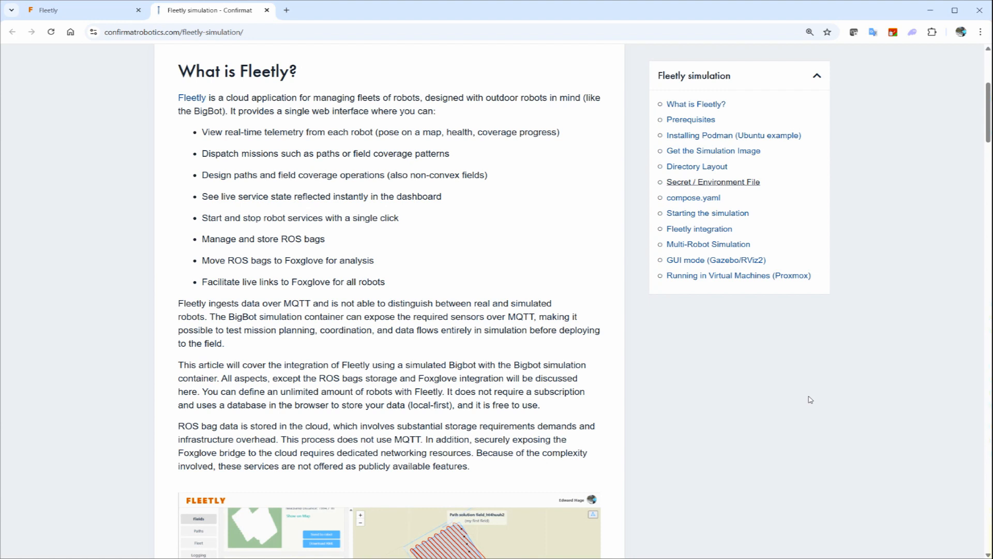
{"action": "scroll", "coordinate": [810, 399], "scroll_direction": "down", "scroll_amount": 10}
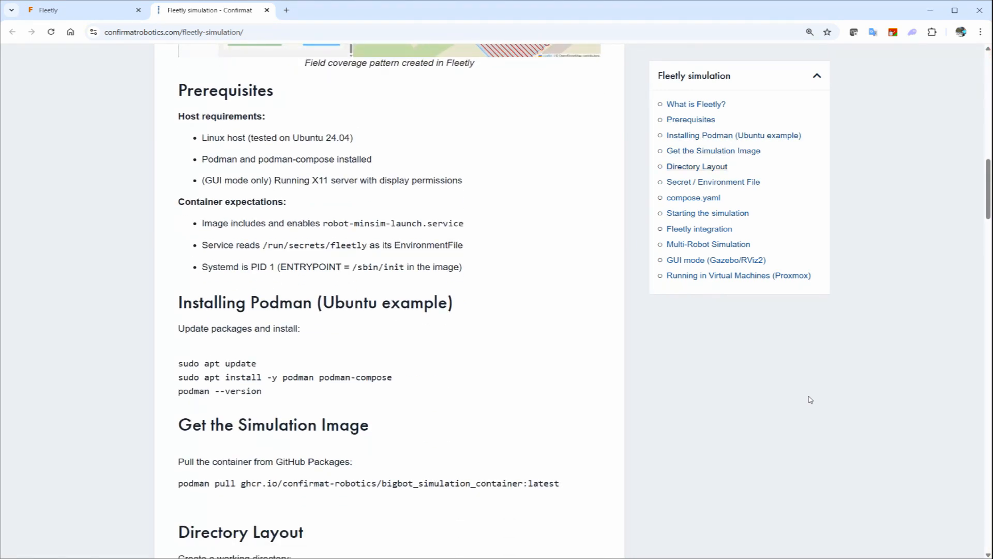
{"action": "scroll", "coordinate": [647, 373], "scroll_direction": "down", "scroll_amount": 4}
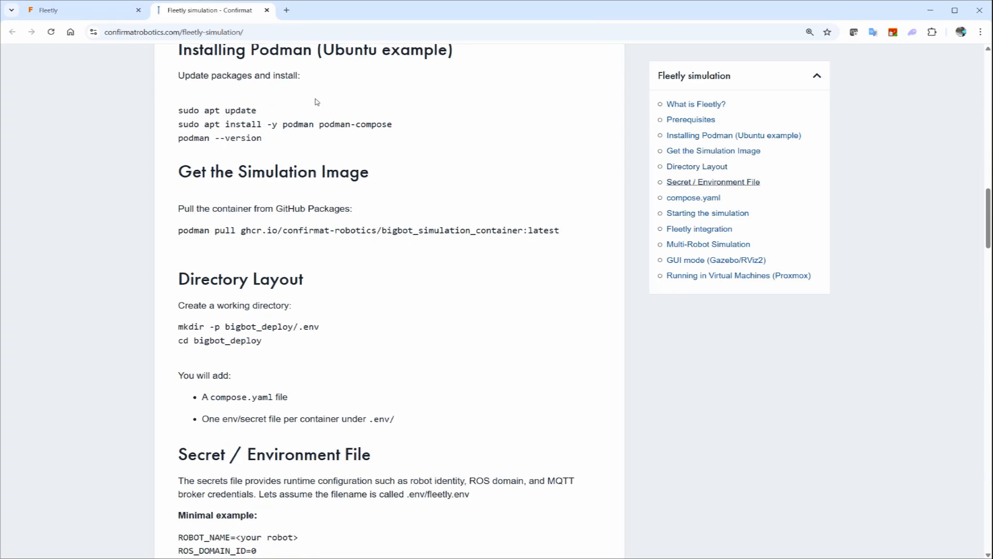
{"action": "scroll", "coordinate": [347, 382], "scroll_direction": "down", "scroll_amount": 6}
{"action": "scroll", "coordinate": [348, 382], "scroll_direction": "down", "scroll_amount": 6}
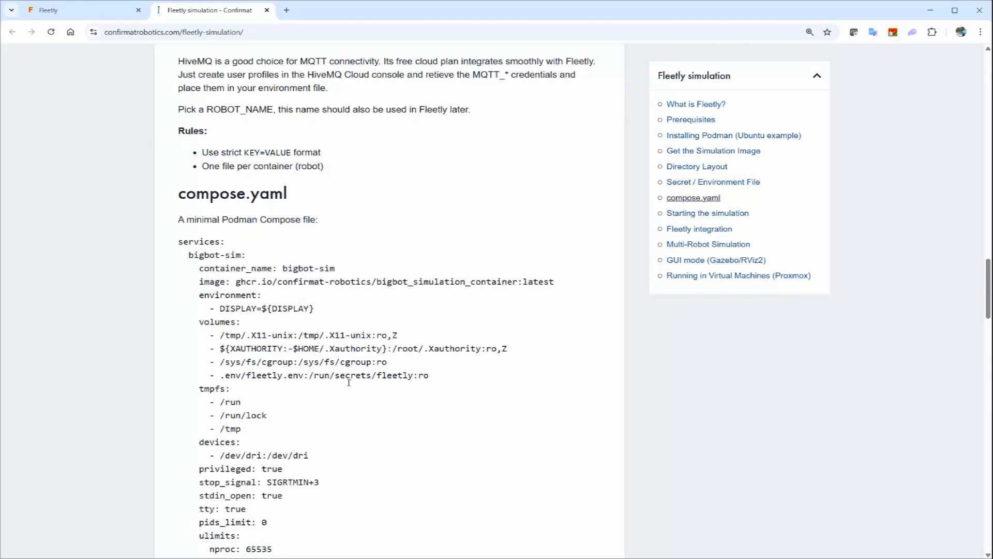
{"action": "scroll", "coordinate": [347, 378], "scroll_direction": "down", "scroll_amount": 7}
{"action": "scroll", "coordinate": [346, 369], "scroll_direction": "down", "scroll_amount": 1}
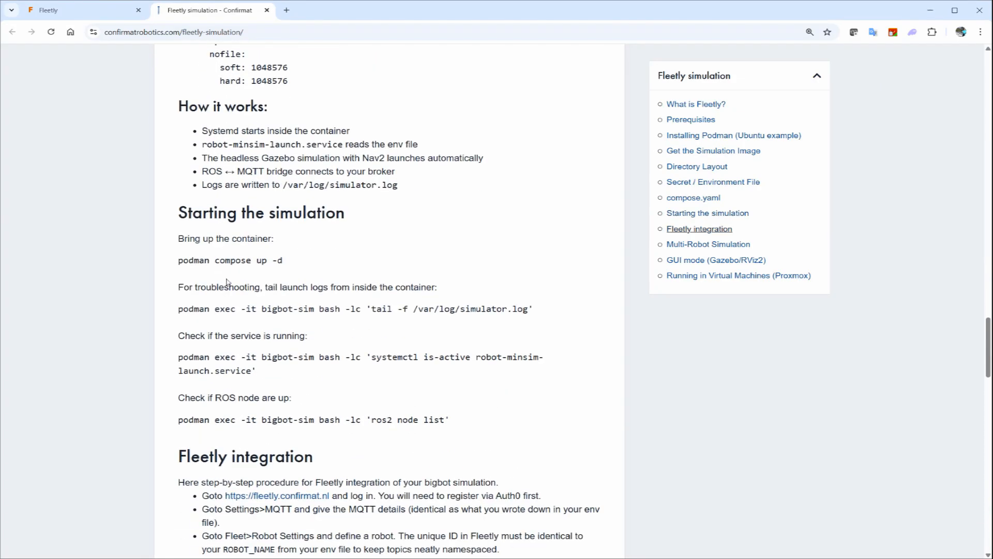
{"action": "scroll", "coordinate": [401, 275], "scroll_direction": "up", "scroll_amount": 15}
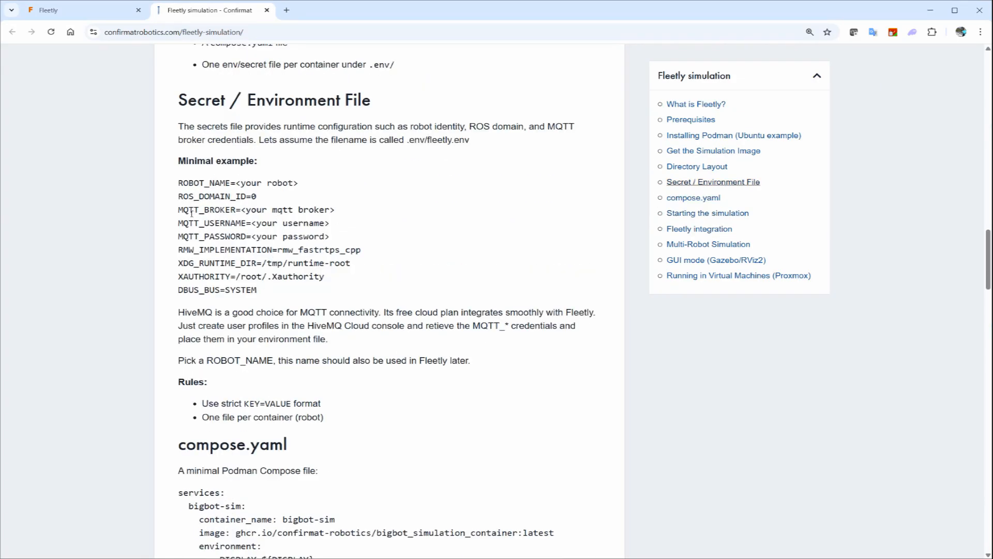
{"action": "left_click_drag", "start_coordinate": [182, 210], "coordinate": [330, 238]}
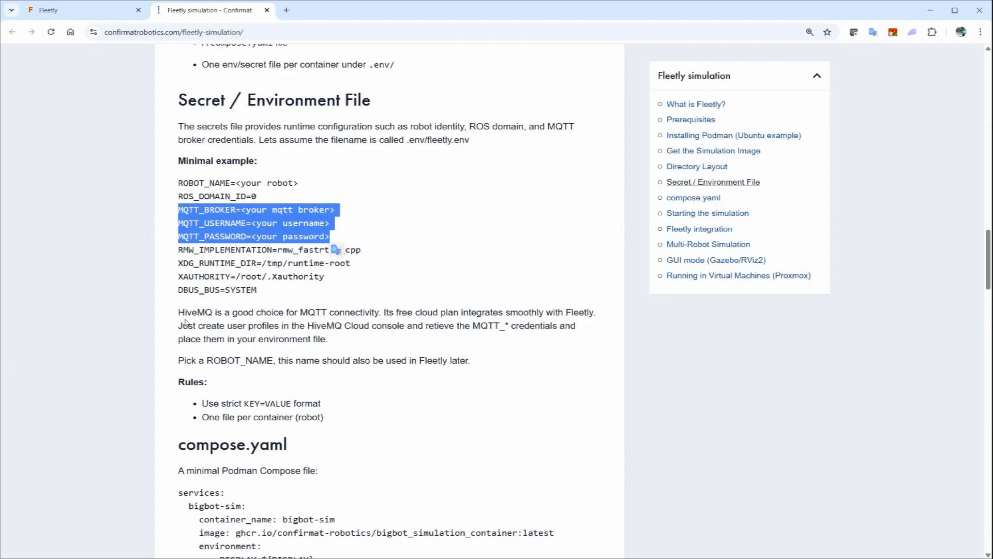
{"action": "left_click", "coordinate": [244, 316]}
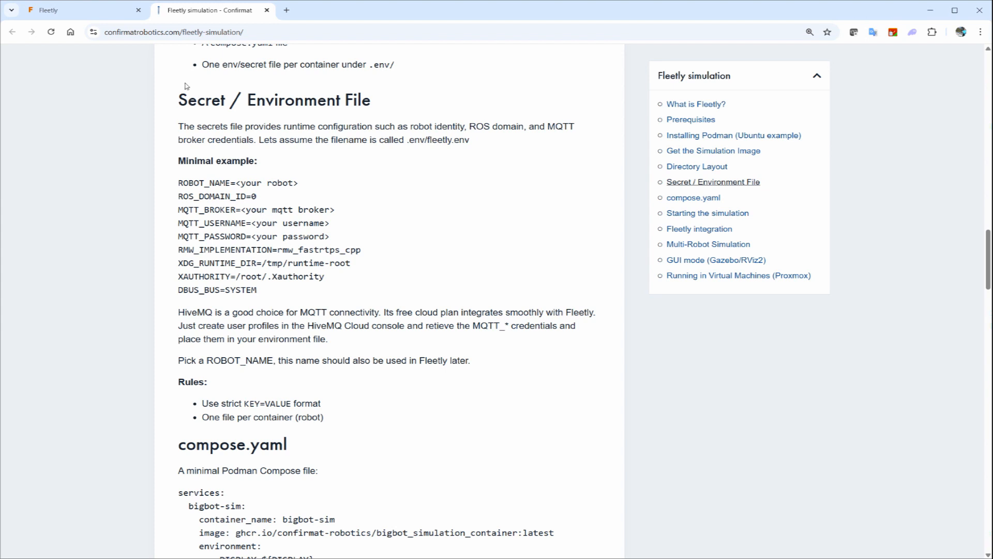
- Return to Fleetly and fill the MQTT broker URL with the saved HiveMQ Cloud address on port 8884
{"action": "left_click", "coordinate": [77, 10]}
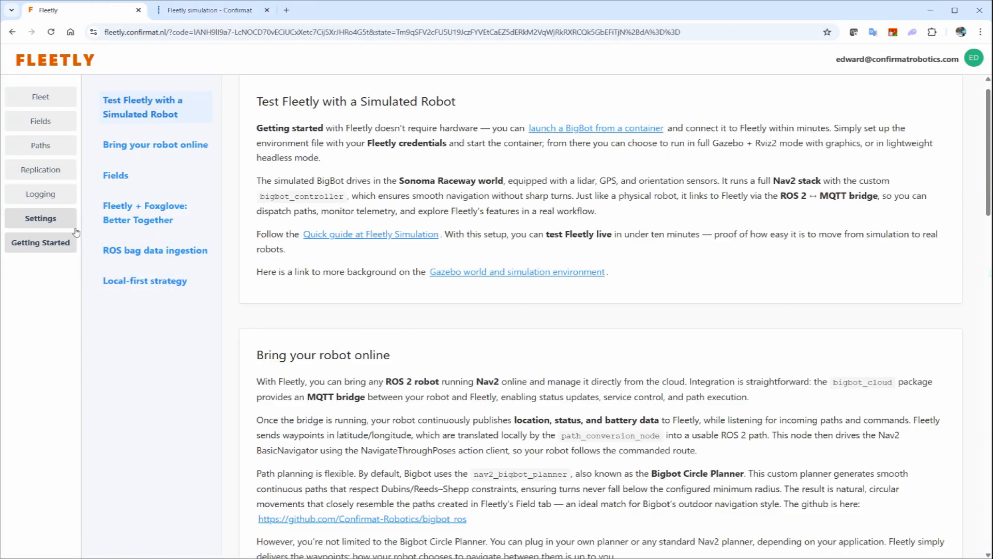
{"action": "left_click", "coordinate": [60, 218]}
{"action": "left_click", "coordinate": [465, 191]}
{"action": "left_click", "coordinate": [481, 215]}
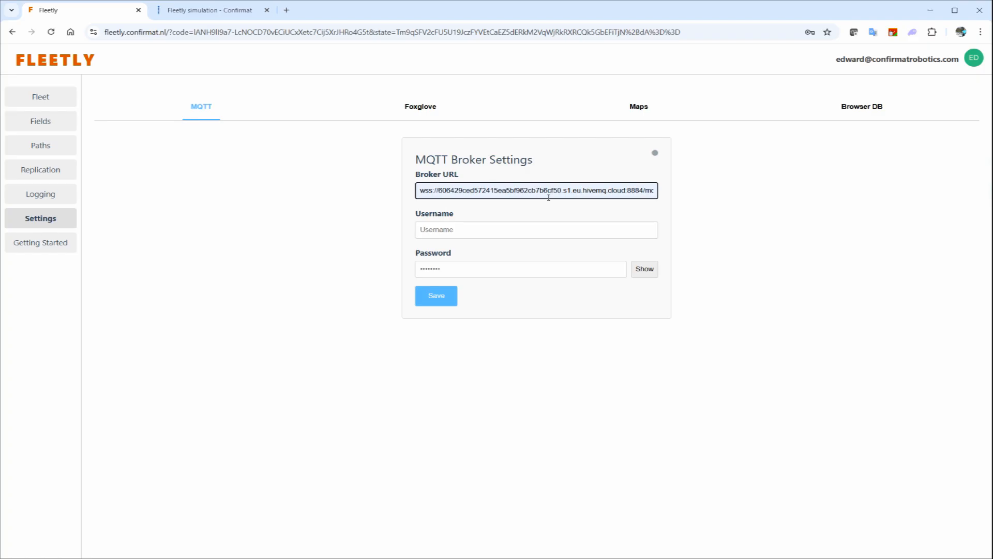
- Enter the MQTT username and the MQTT password, and save the broker settings
{"action": "left_click", "coordinate": [511, 232]}
{"action": "type", "text": "e"}
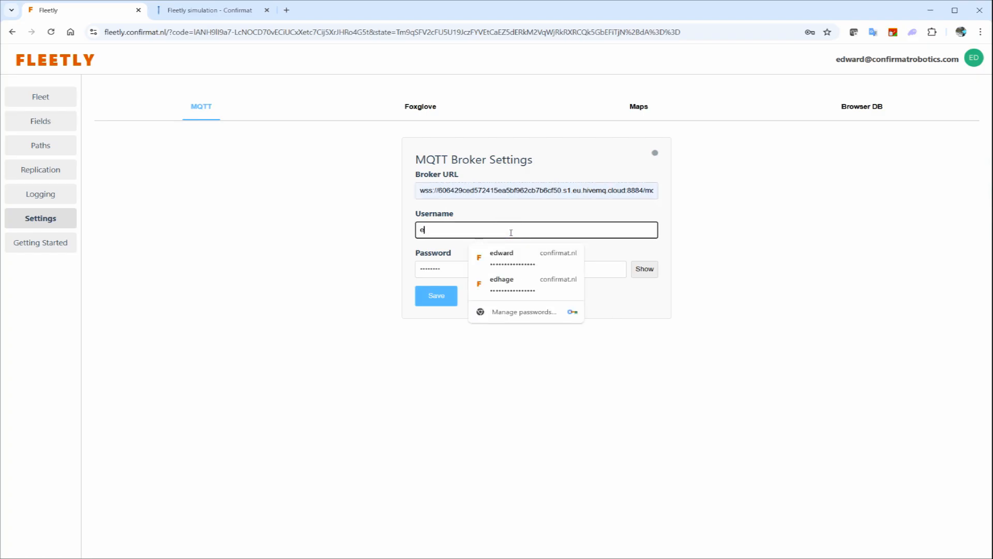
{"action": "type", "text": "dward"}
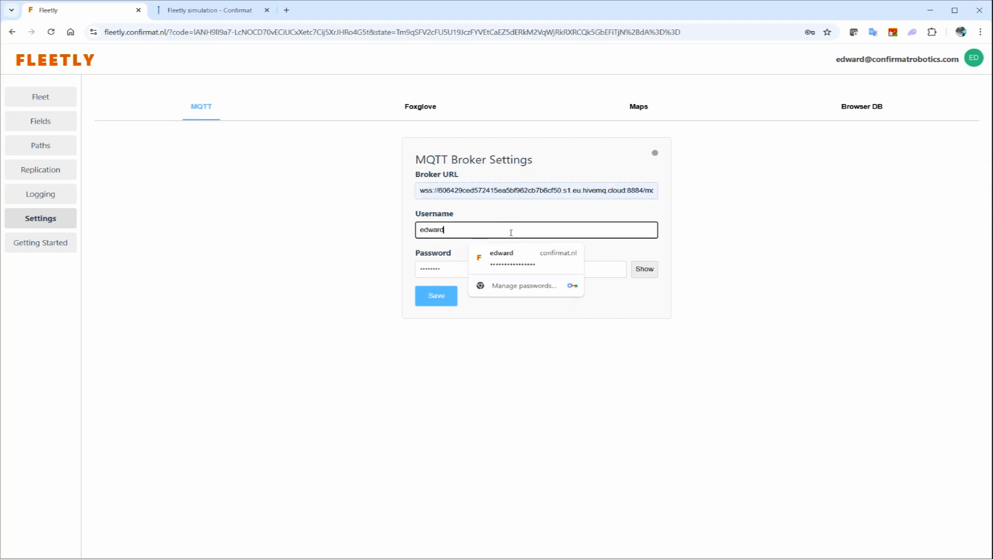
{"action": "type", "text": "mqtt"}
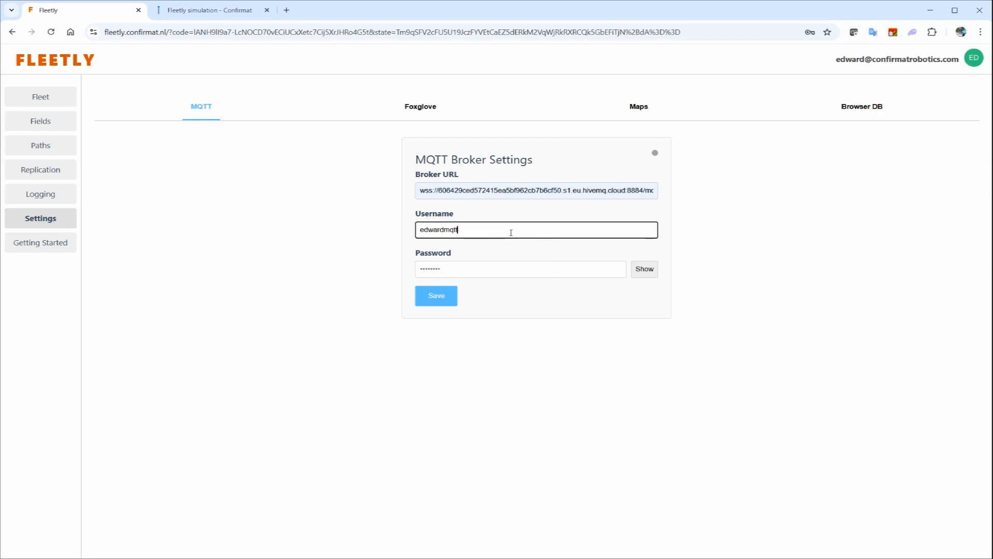
{"action": "left_click", "coordinate": [517, 269]}
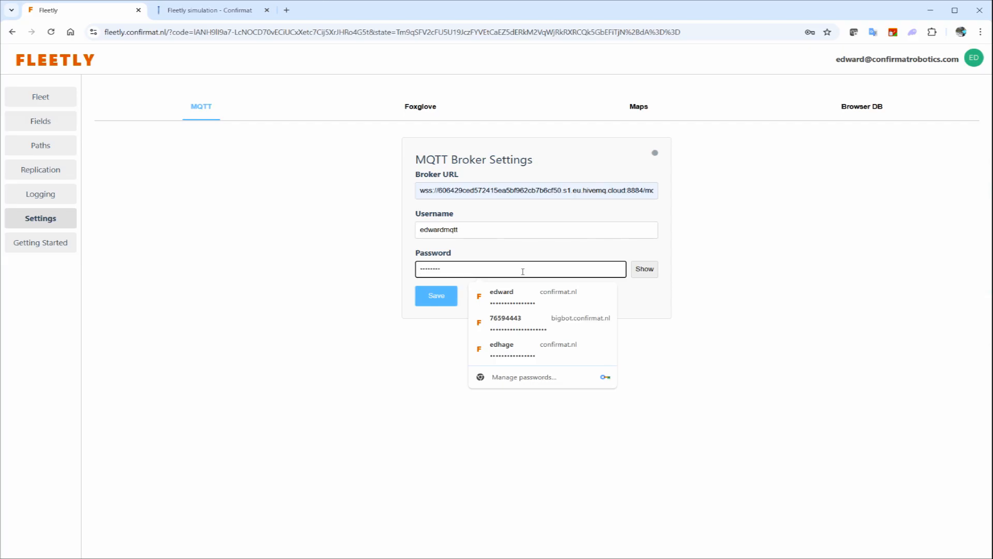
{"action": "type", "text": "••••••••••••••"}
{"action": "left_click", "coordinate": [451, 301]}
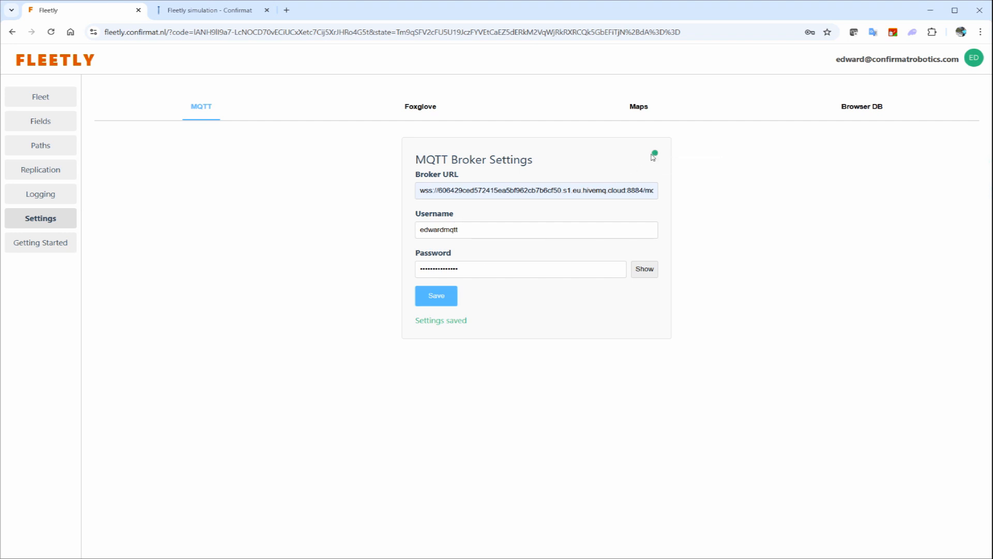
- Fill in the Foxglove workspace slug from the saved suggestion, save it, and return to the MQTT settings
{"action": "left_click", "coordinate": [434, 106]}
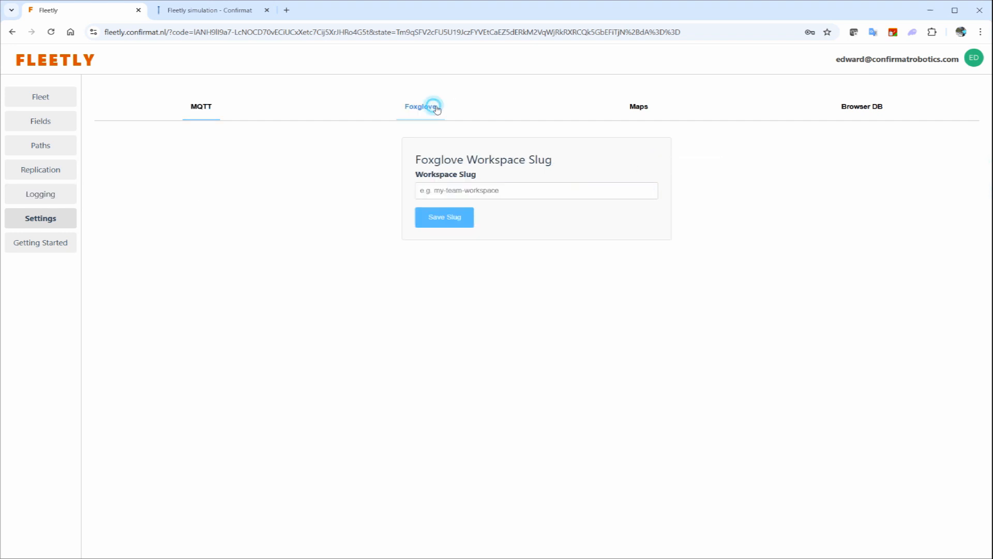
{"action": "left_click", "coordinate": [434, 190]}
{"action": "left_click", "coordinate": [492, 216]}
{"action": "left_click", "coordinate": [439, 218]}
{"action": "left_click", "coordinate": [206, 107]}
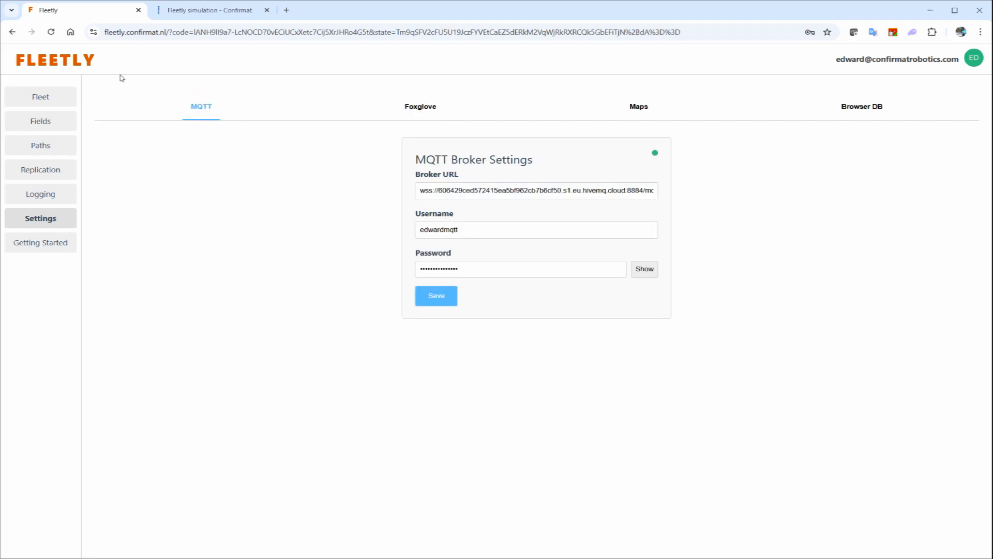
- Open the fleet's robot settings and enter FirstRobot as the new robot's unique ID
{"action": "left_click", "coordinate": [60, 99]}
{"action": "left_click", "coordinate": [264, 89]}
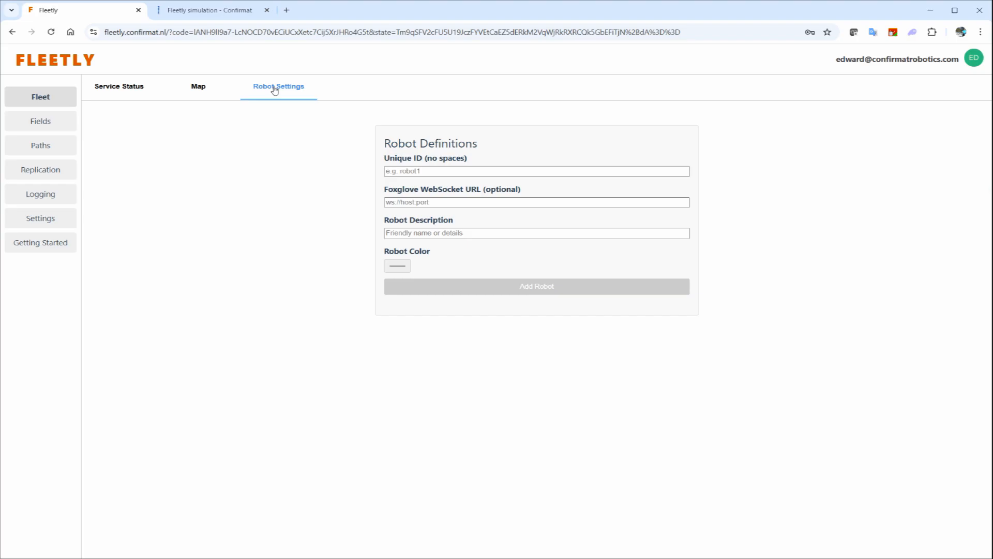
{"action": "left_click", "coordinate": [464, 172]}
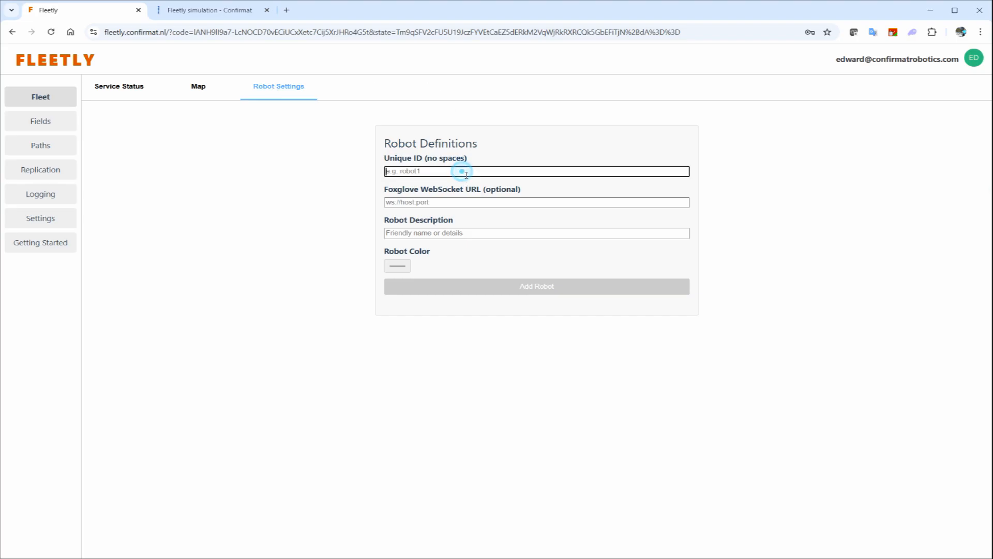
{"action": "type", "text": "FirstRobot"}
- Set the robot's Foxglove WebSocket URL to wss://sanfran_robot.px4.nl
{"action": "left_click", "coordinate": [466, 206]}
{"action": "type", "text": "wss"}
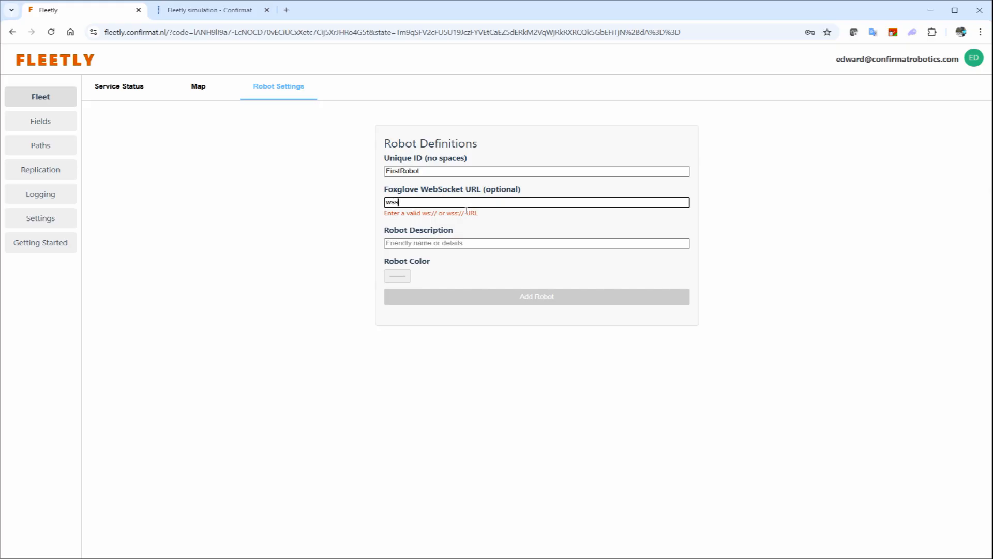
{"action": "type", "text": "://sanfran_"}
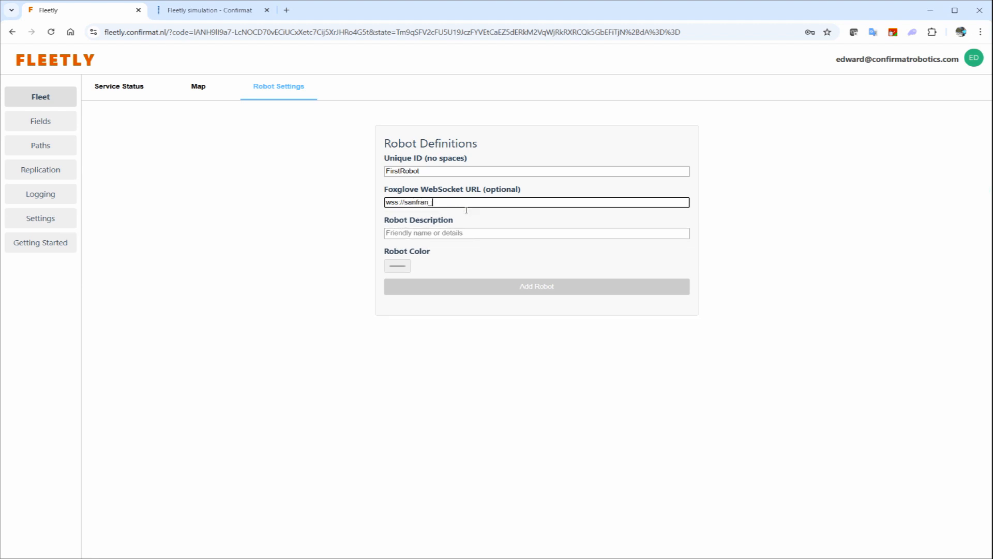
{"action": "type", "text": "robot.px4.nl"}
- Enter "My first robot" as the robot description
{"action": "left_click", "coordinate": [473, 233]}
{"action": "type", "text": "My "}
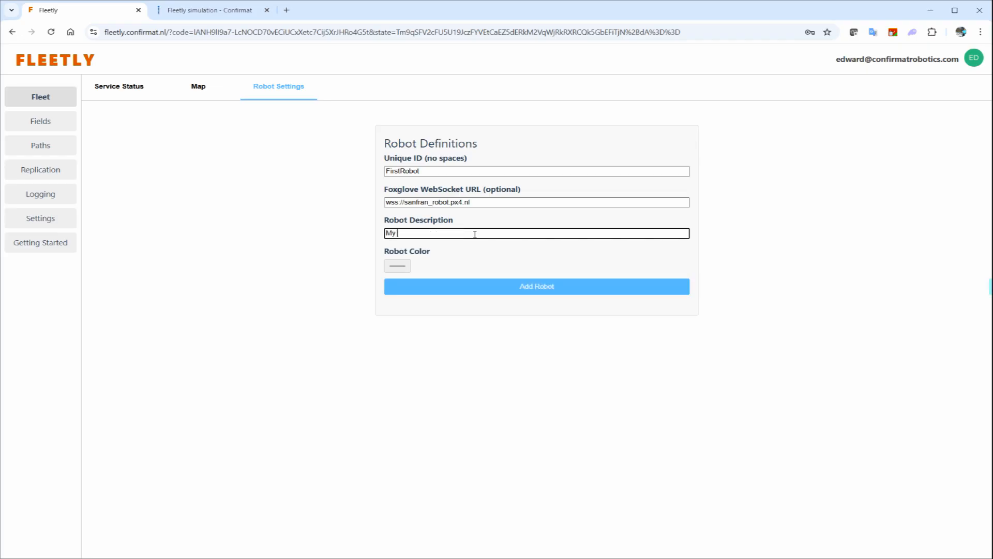
{"action": "type", "text": "first robot"}
- Pick a violet-blue robot color and add the robot to the fleet
{"action": "left_click", "coordinate": [398, 266]}
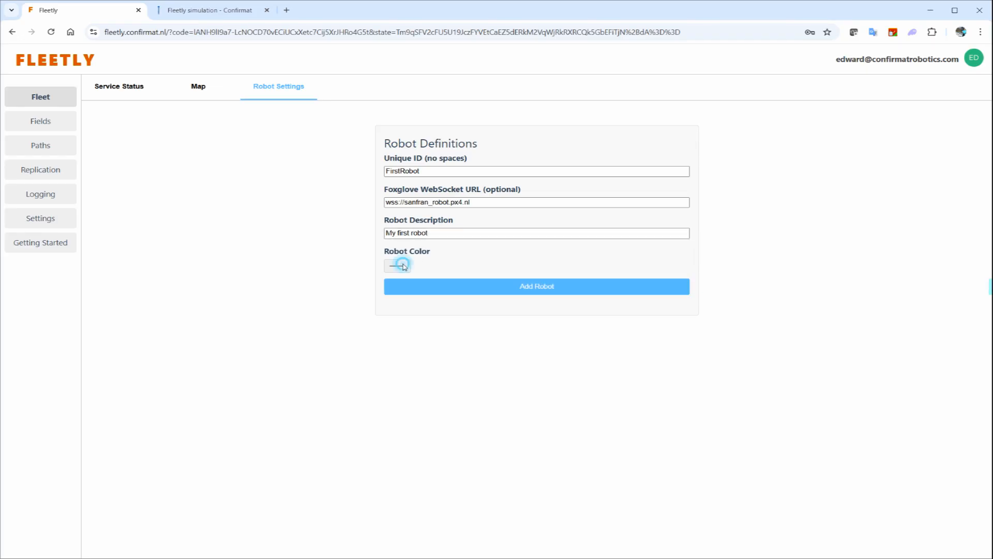
{"action": "left_click", "coordinate": [481, 289]}
{"action": "left_click", "coordinate": [454, 354]}
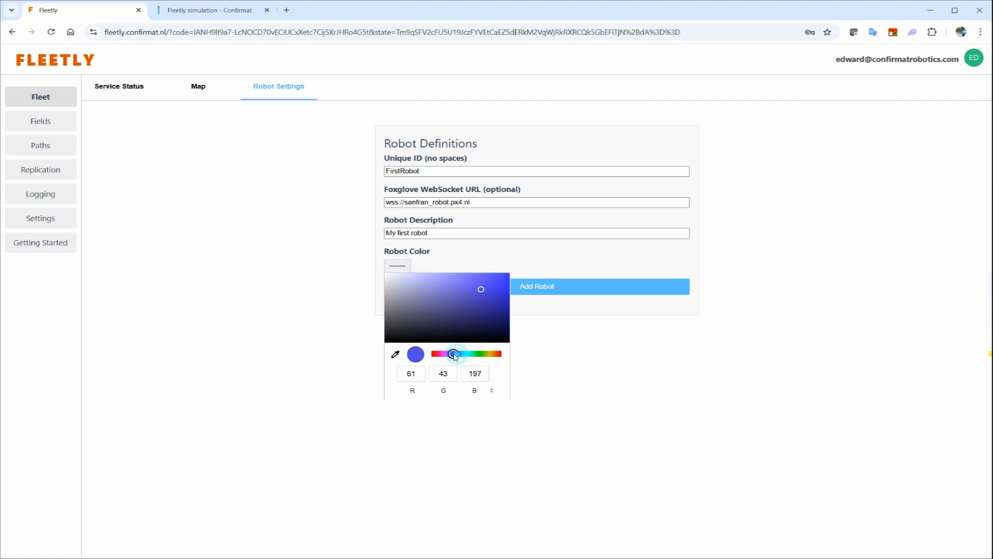
{"action": "left_click", "coordinate": [484, 289]}
{"action": "left_click", "coordinate": [490, 288]}
{"action": "left_click", "coordinate": [556, 296]}
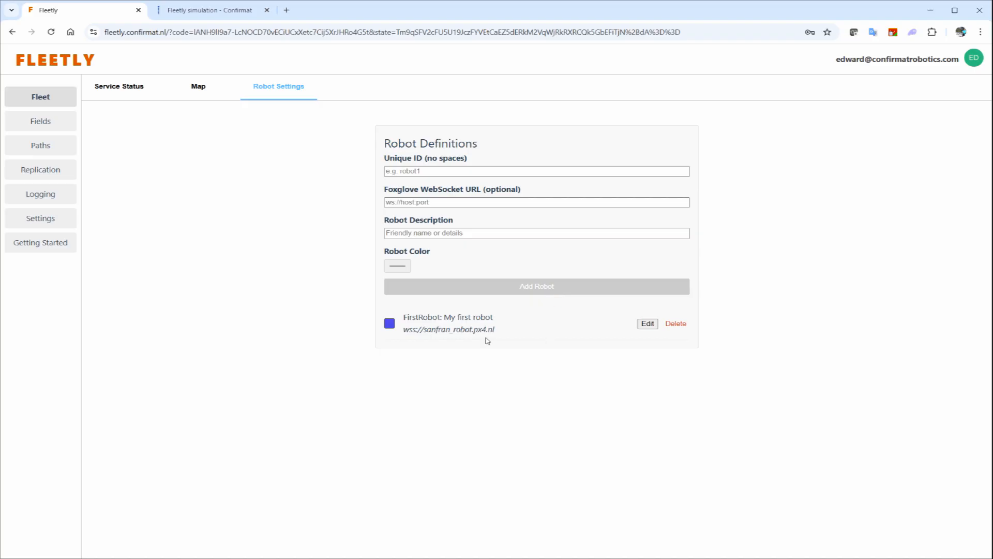
- Show the services of FirstRobot in the fleet's service status and open its live Foxglove connection
{"action": "left_click", "coordinate": [146, 91]}
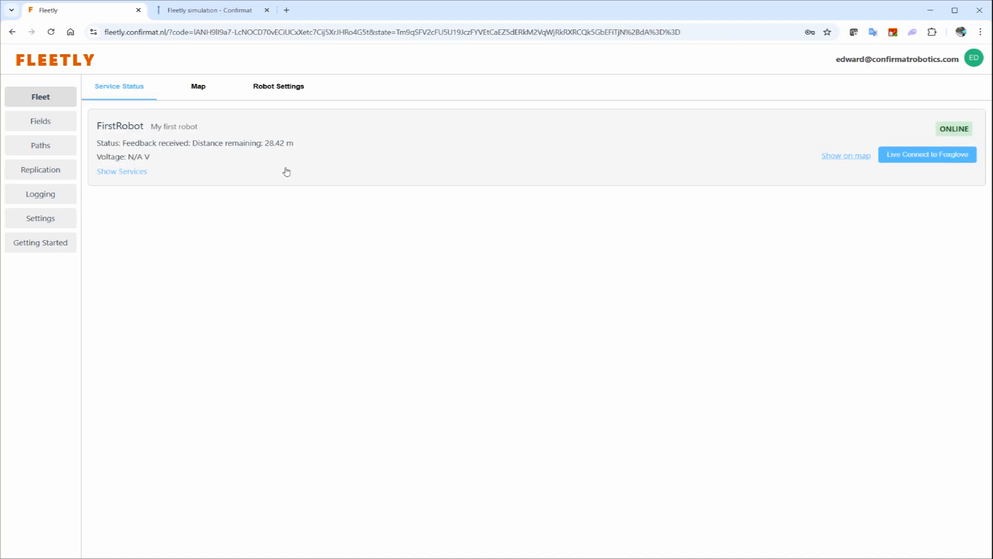
{"action": "left_click", "coordinate": [147, 175]}
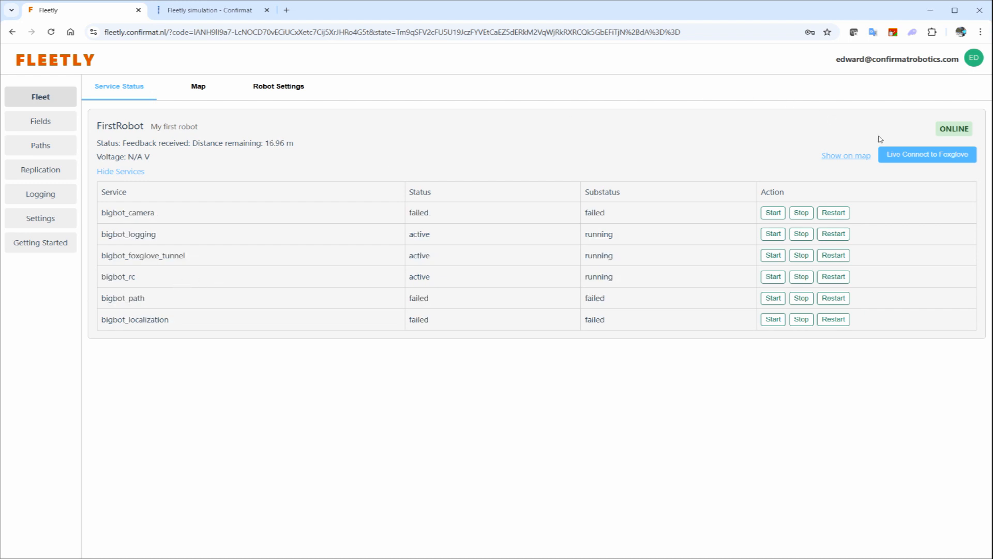
{"action": "left_click", "coordinate": [915, 161]}
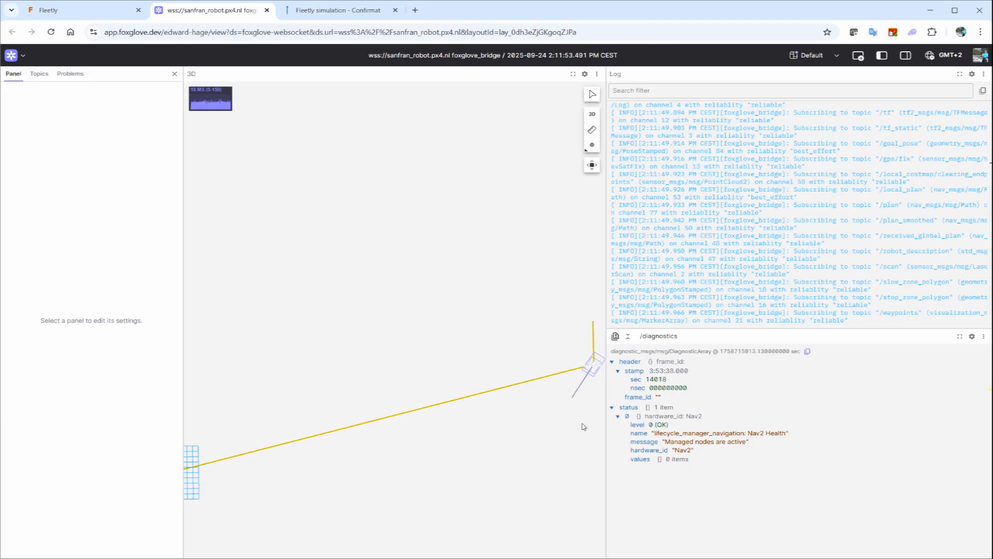
- Switch back to Fleetly and show FirstRobot on the map
{"action": "left_click", "coordinate": [92, 14]}
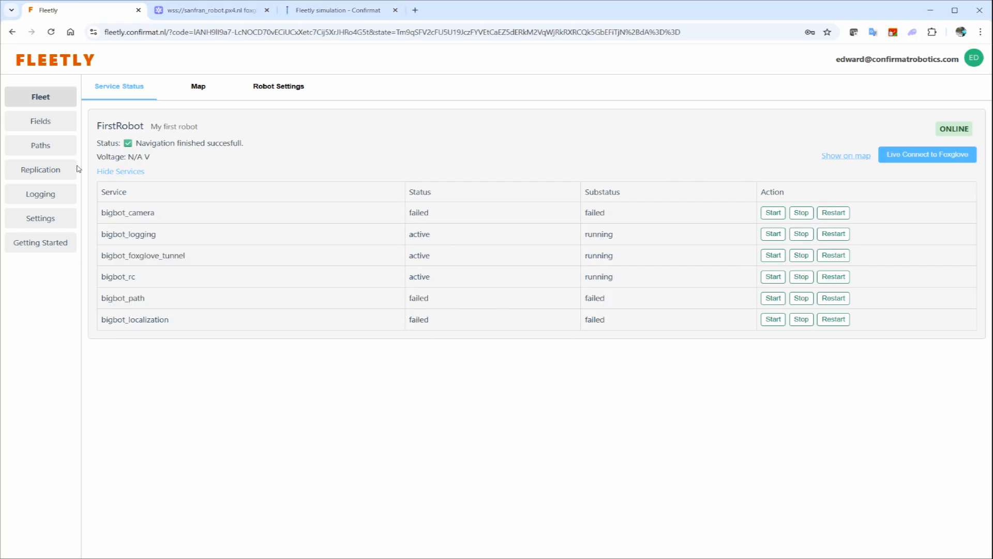
{"action": "left_click", "coordinate": [859, 155]}
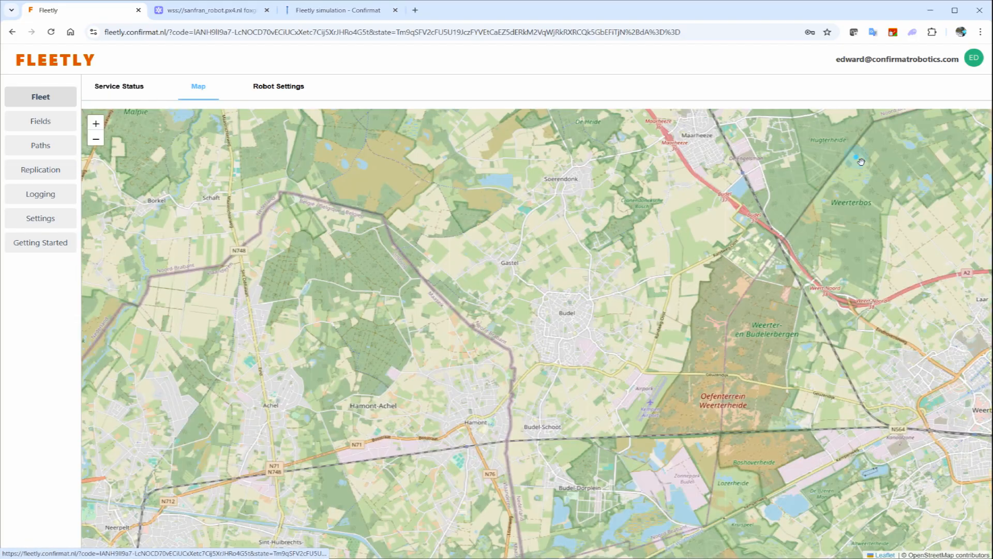
- Set the start location in the map settings to "Sonoma raceway" and check the coordinates it resolves to
{"action": "scroll", "coordinate": [538, 344], "scroll_direction": "up", "scroll_amount": 3}
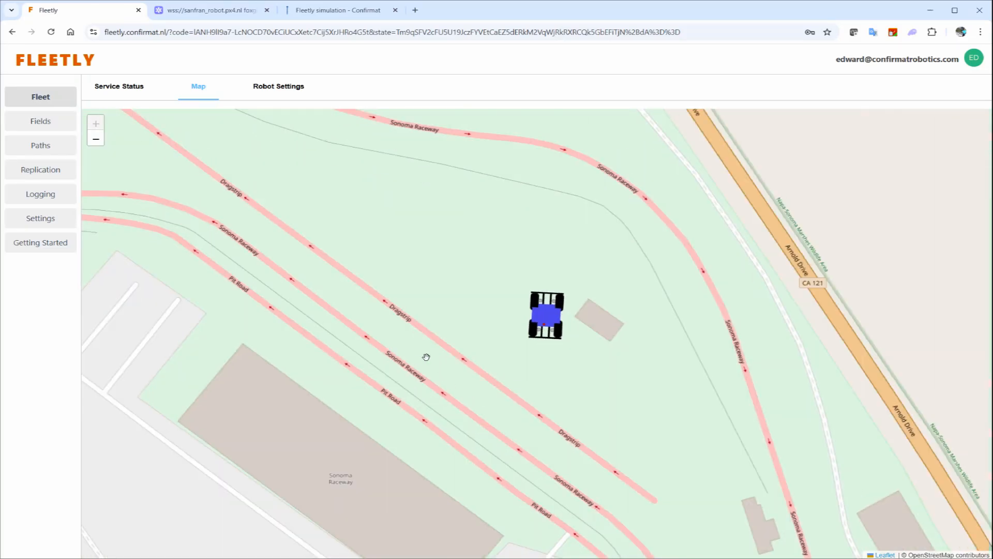
{"action": "left_click", "coordinate": [55, 223]}
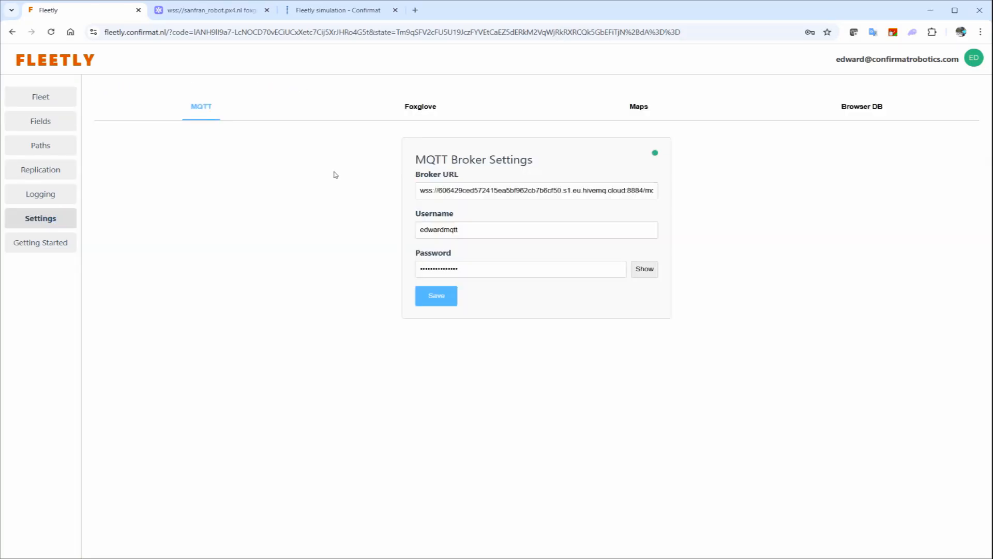
{"action": "left_click", "coordinate": [639, 108]}
{"action": "left_click", "coordinate": [505, 254]}
{"action": "key", "text": "ctrl+a"}
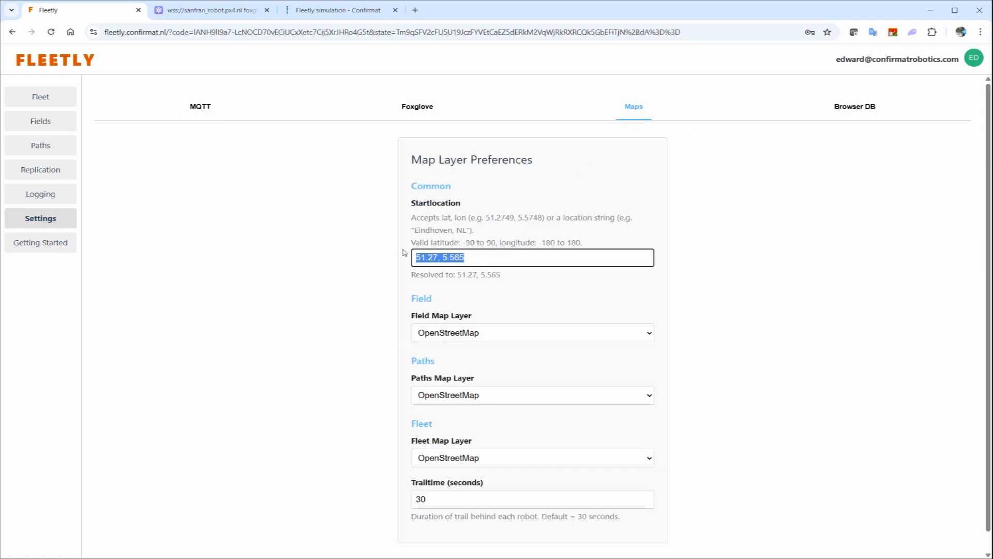
{"action": "type", "text": "S"}
{"action": "left_click", "coordinate": [483, 282]}
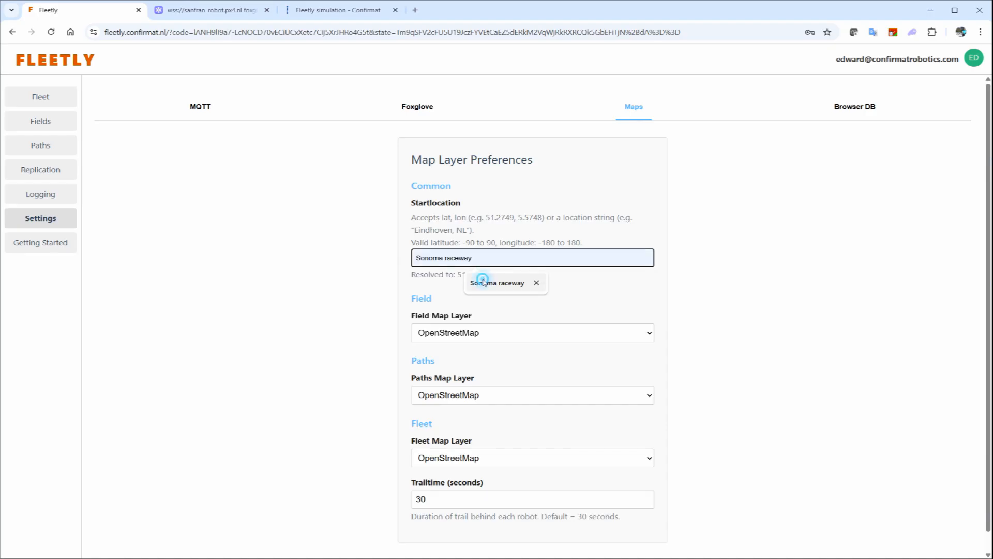
{"action": "left_click_drag", "start_coordinate": [458, 275], "coordinate": [552, 281]}
- Set both the Field and Paths map layers to Satellite
{"action": "left_click", "coordinate": [541, 330]}
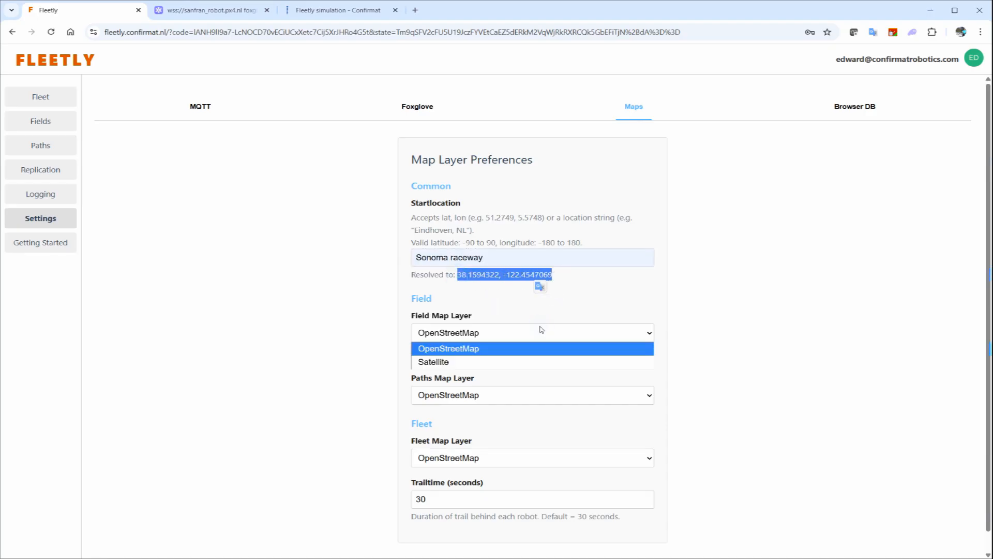
{"action": "left_click", "coordinate": [516, 361]}
{"action": "left_click", "coordinate": [504, 396]}
{"action": "left_click", "coordinate": [493, 424]}
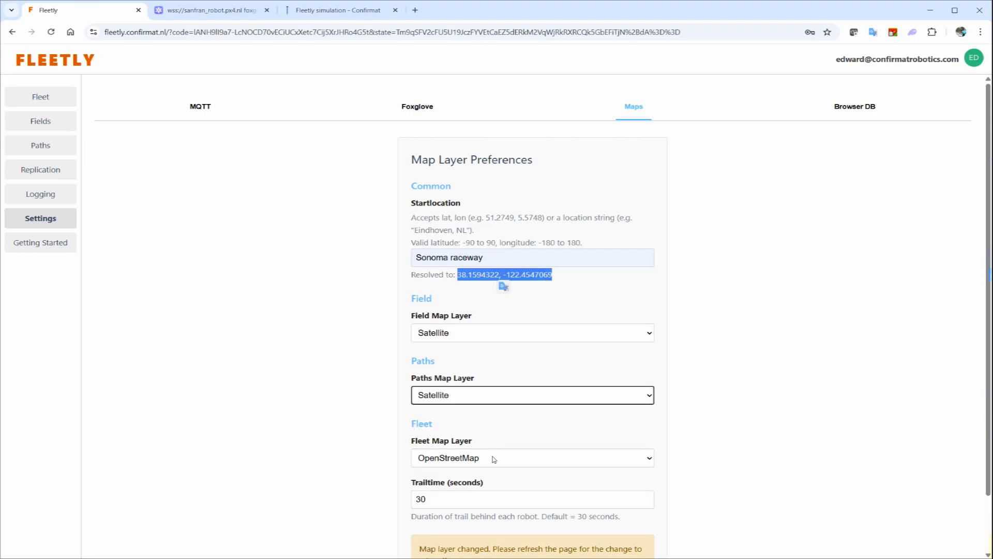
- Set the fleet trail time to 300 seconds and reload the page to apply the map settings
{"action": "scroll", "coordinate": [512, 457], "scroll_direction": "down", "scroll_amount": 2}
{"action": "left_click", "coordinate": [484, 436]}
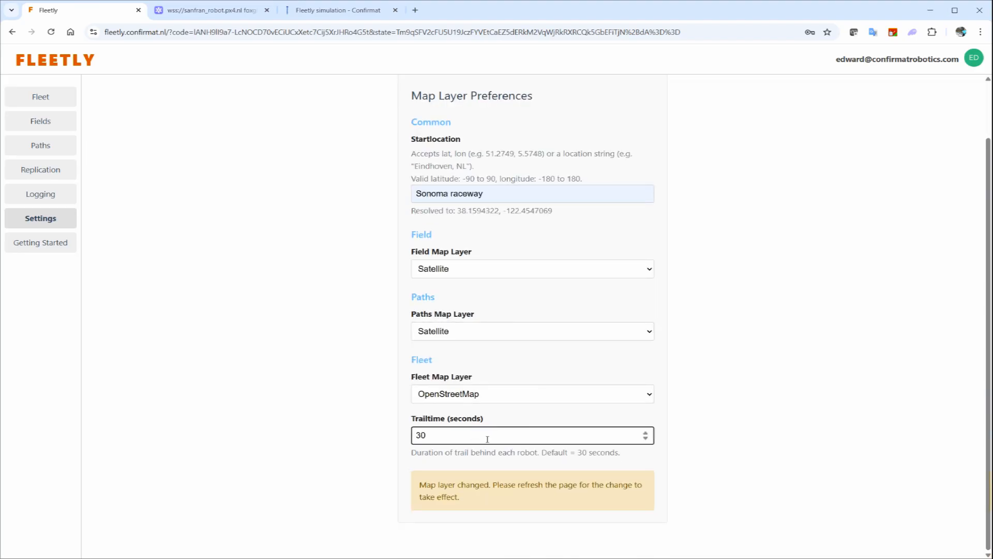
{"action": "left_click", "coordinate": [321, 376]}
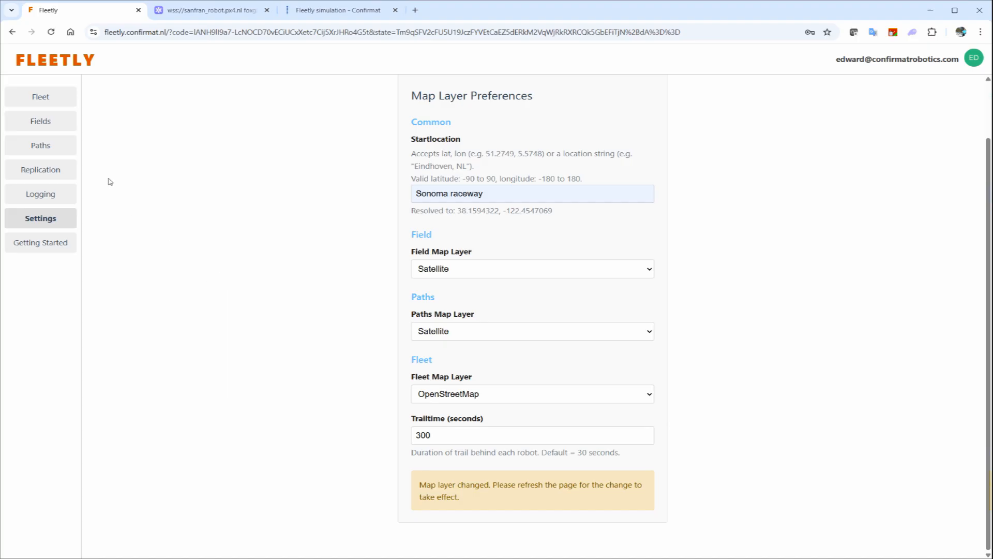
{"action": "left_click", "coordinate": [51, 32]}
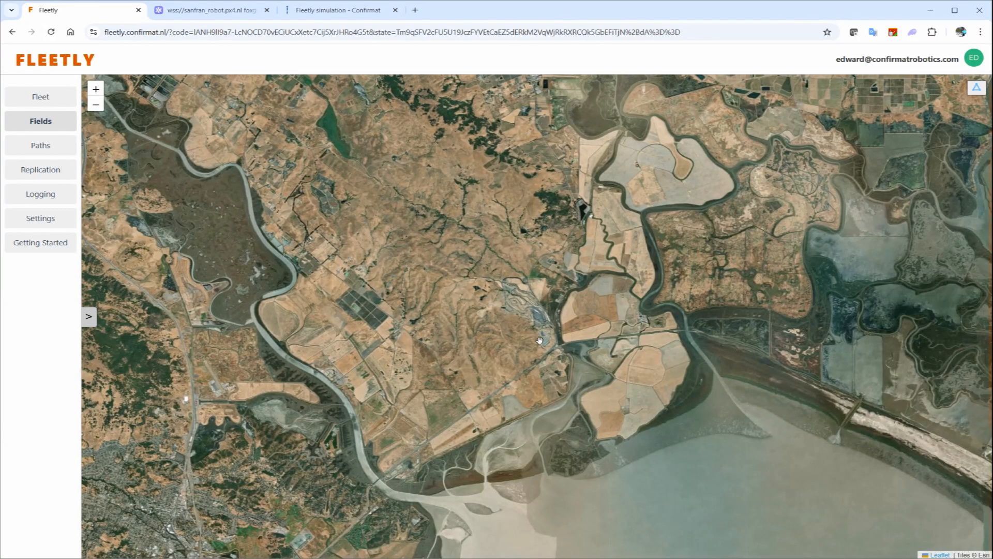
- Draw a four-cornered field on the paved area between the drag strip and the small building at Sonoma Raceway
{"action": "scroll", "coordinate": [533, 313], "scroll_direction": "up", "scroll_amount": 5}
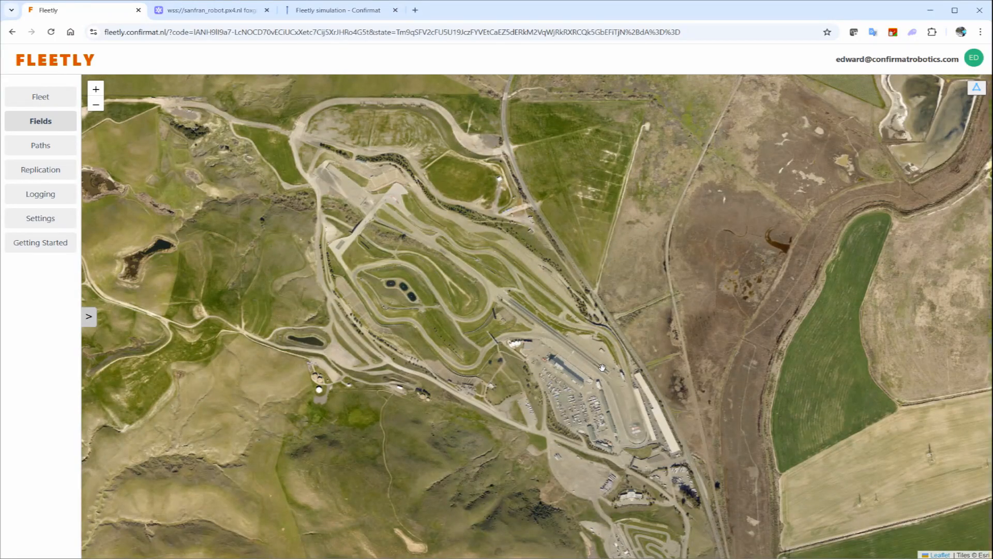
{"action": "scroll", "coordinate": [602, 368], "scroll_direction": "up", "scroll_amount": 2}
{"action": "scroll", "coordinate": [628, 335], "scroll_direction": "up", "scroll_amount": 5}
{"action": "left_click_drag", "start_coordinate": [585, 273], "coordinate": [729, 422]}
{"action": "scroll", "coordinate": [734, 413], "scroll_direction": "down", "scroll_amount": 1}
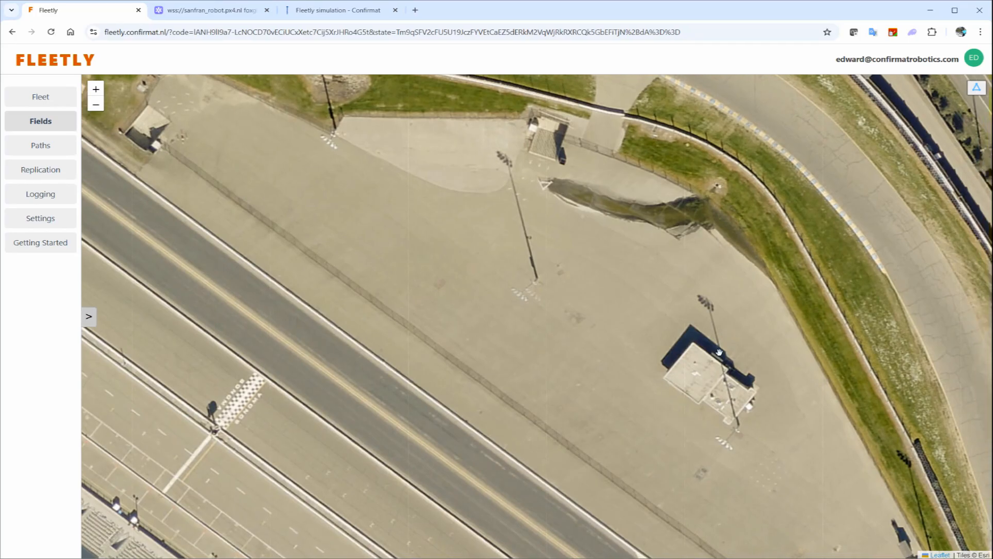
{"action": "left_click", "coordinate": [976, 88]}
{"action": "left_click", "coordinate": [459, 170]}
{"action": "left_click", "coordinate": [669, 283]}
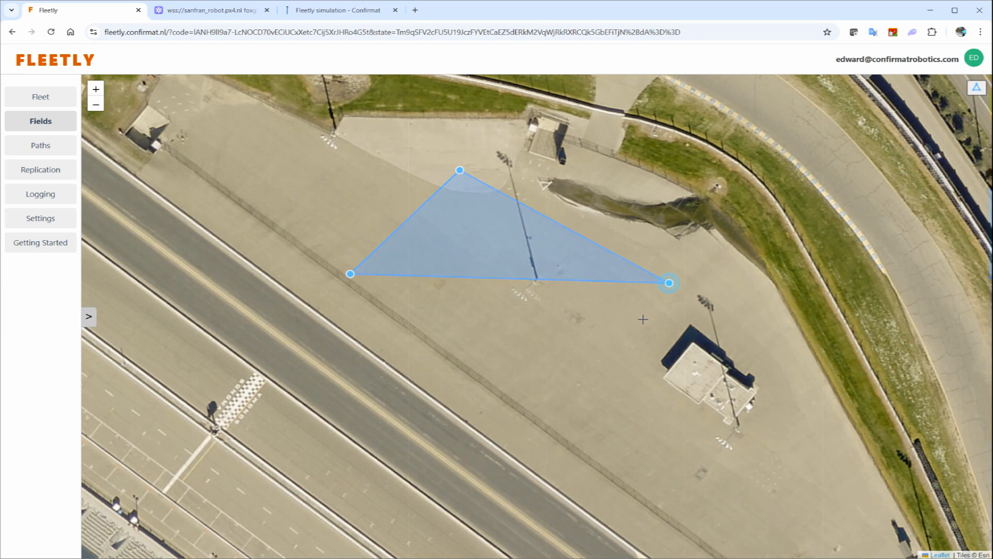
{"action": "double_click", "coordinate": [563, 419]}
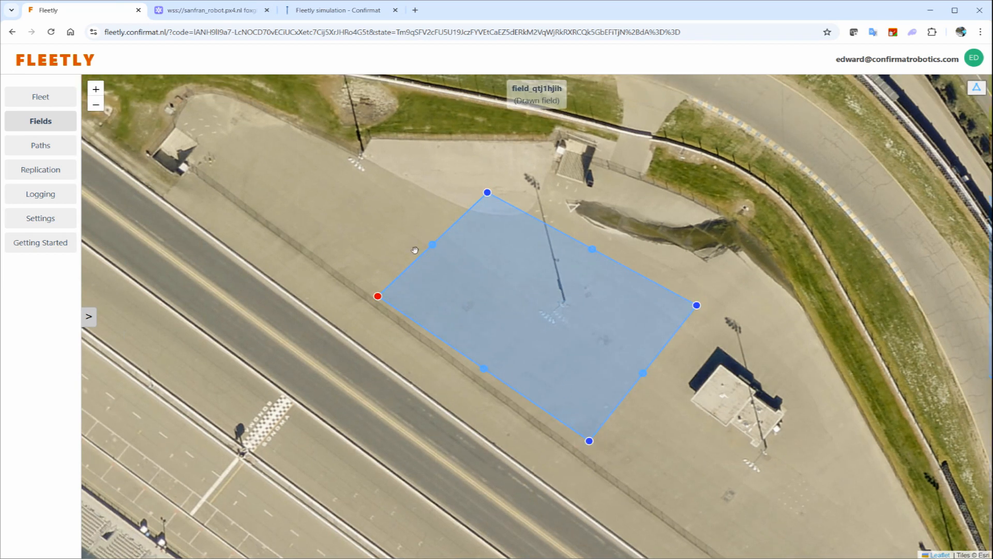
- Expand the drawn field in the saved fields and change its description to "My first field"
{"action": "left_click", "coordinate": [89, 316]}
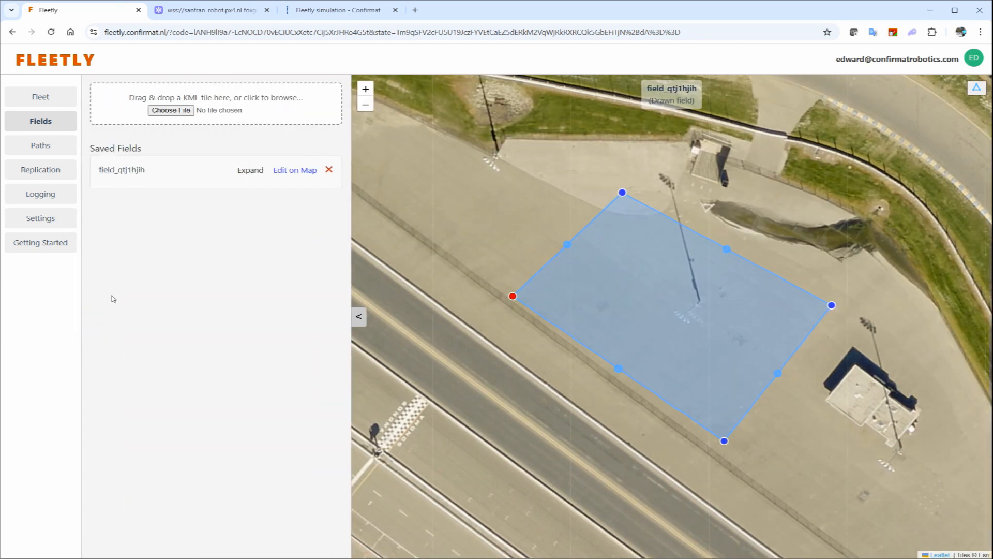
{"action": "left_click", "coordinate": [266, 171]}
{"action": "left_click_drag", "start_coordinate": [137, 203], "coordinate": [111, 193]}
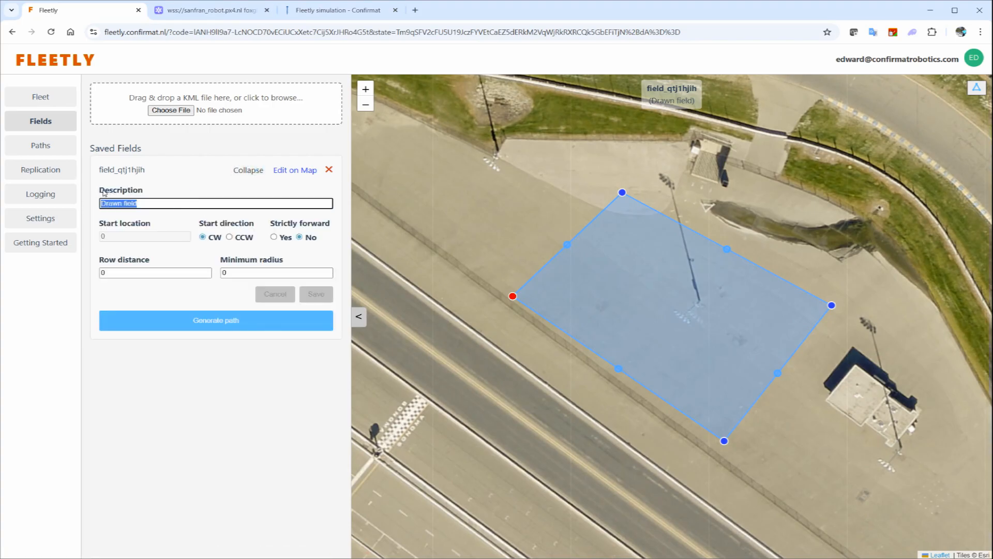
{"action": "type", "text": "My first"}
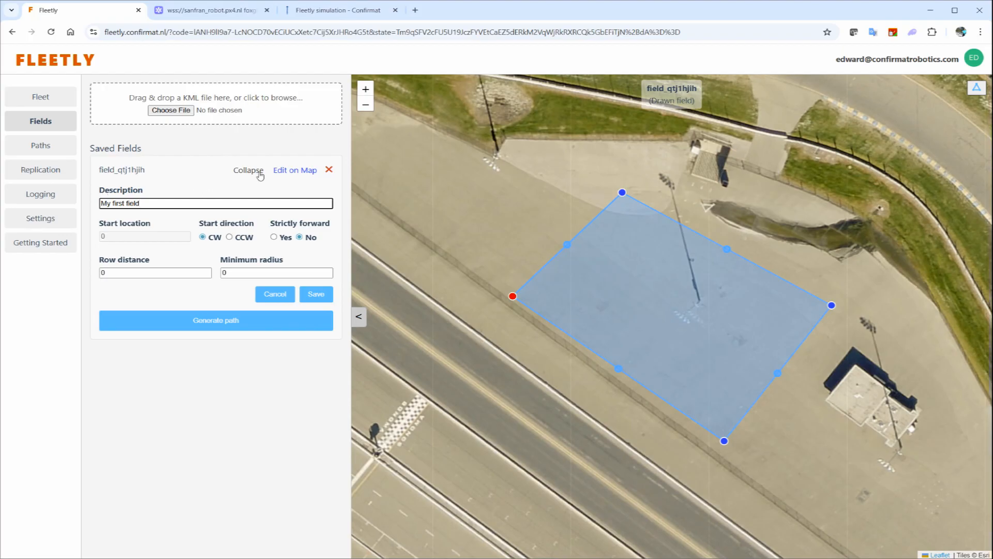
{"action": "left_click", "coordinate": [293, 173]}
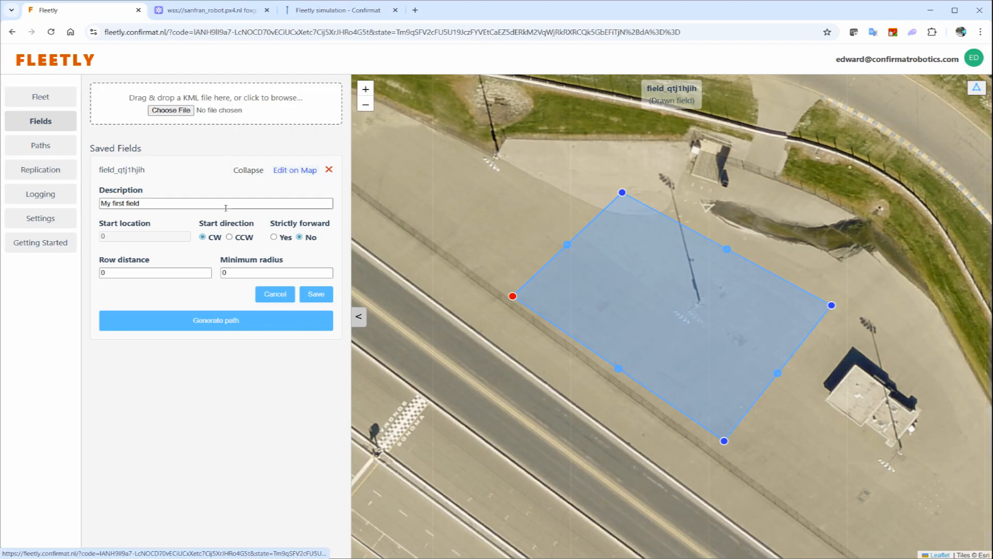
- Set the field's row distance to 3 and minimum radius to 1,4, and save the field settings
{"action": "left_click_drag", "start_coordinate": [163, 273], "coordinate": [94, 273]}
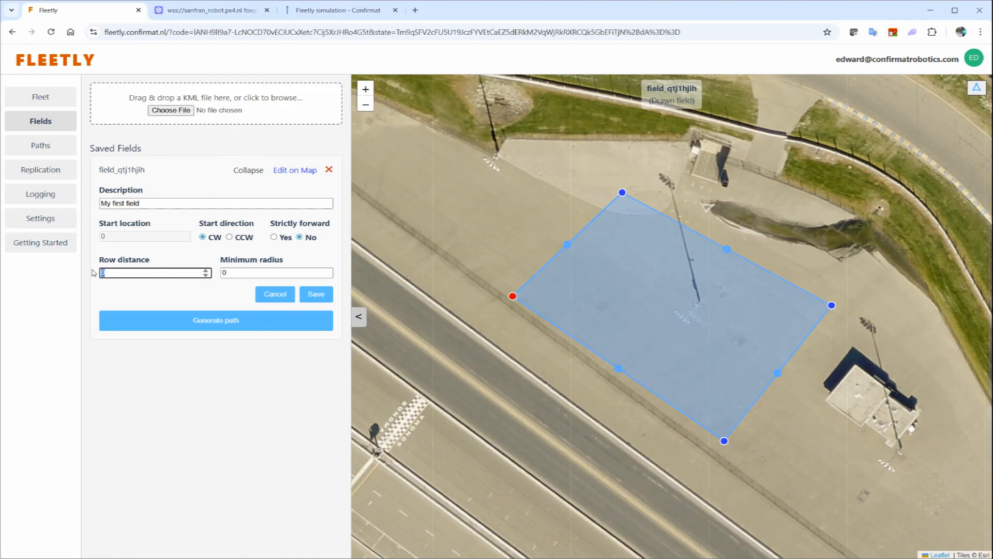
{"action": "type", "text": "3"}
{"action": "left_click_drag", "start_coordinate": [272, 273], "coordinate": [220, 269]}
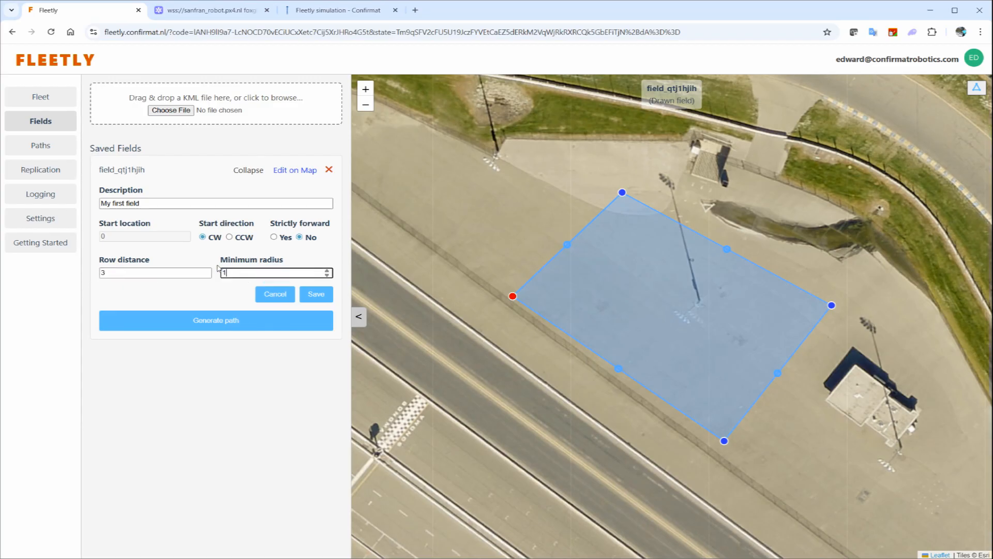
{"action": "left_click", "coordinate": [317, 293]}
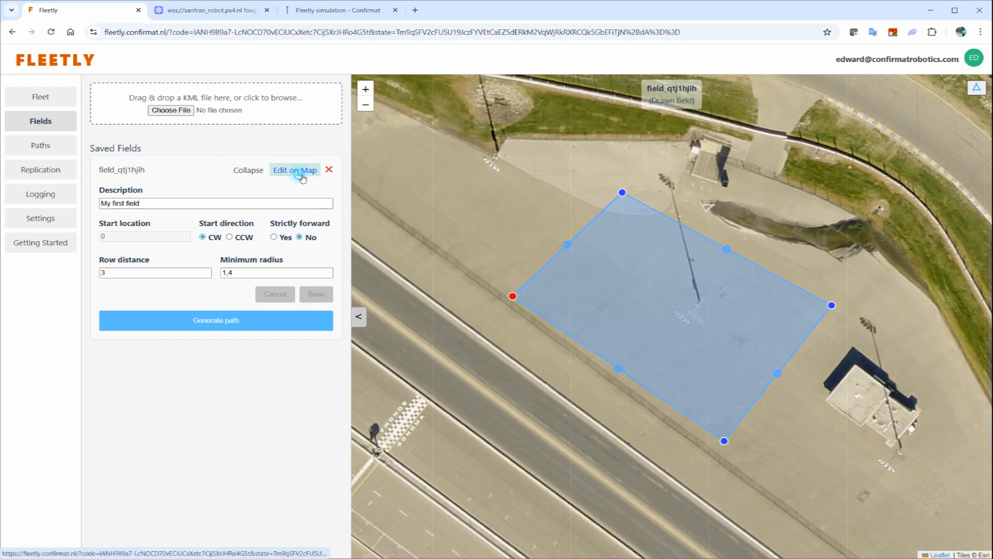
- Generate the path for the field and show the path solution on the map
{"action": "left_click", "coordinate": [270, 317]}
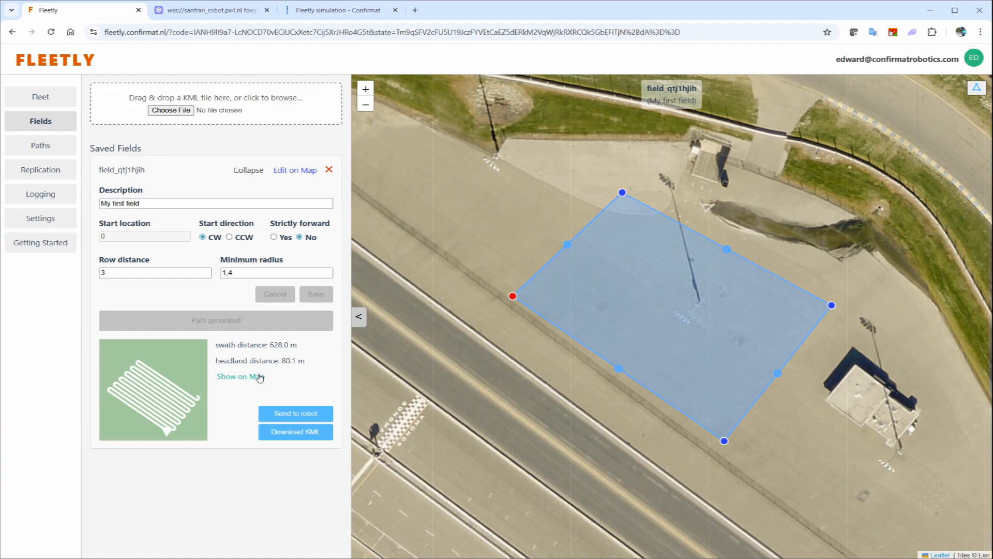
{"action": "left_click", "coordinate": [260, 376]}
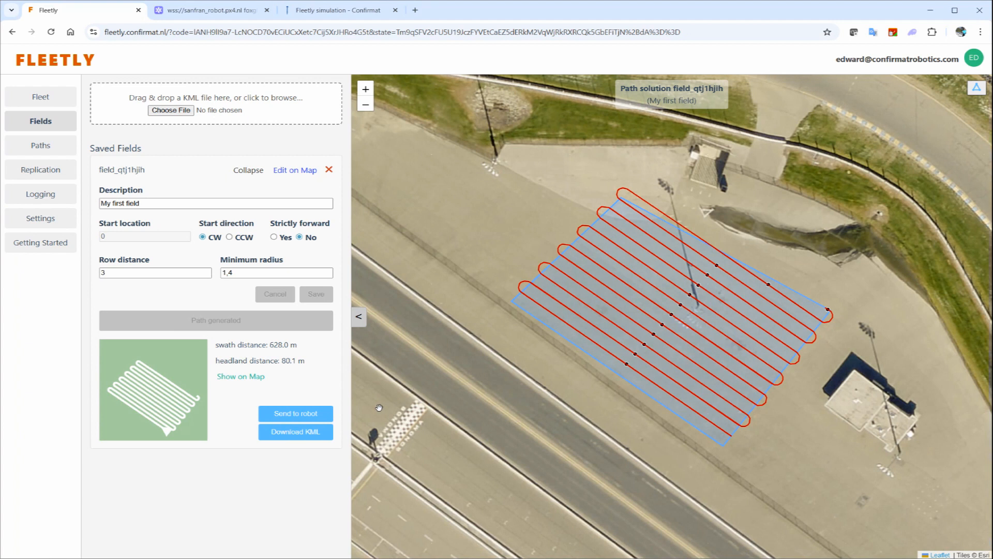
- Check FirstRobot's status and expand its services in the fleet's service status
{"action": "left_click", "coordinate": [41, 97]}
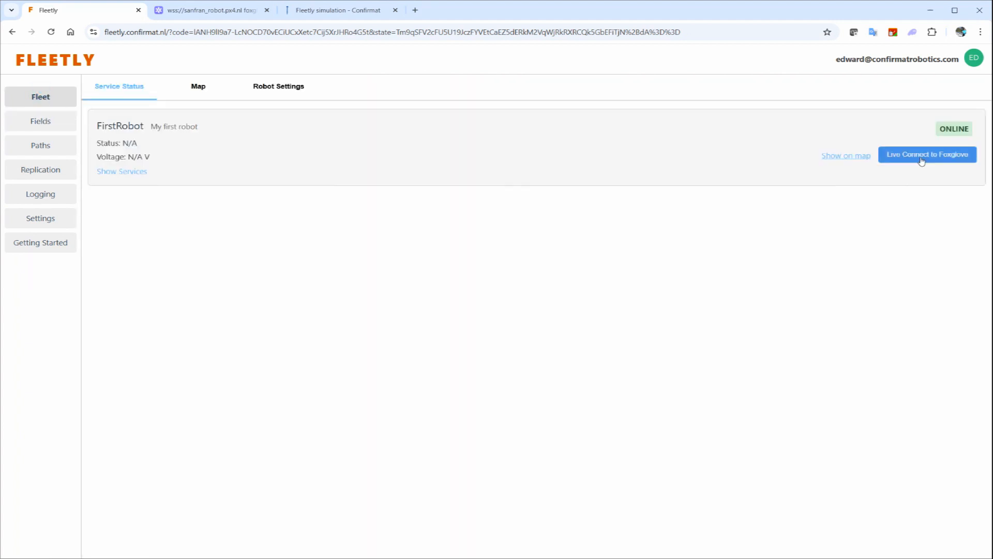
{"action": "left_click", "coordinate": [148, 174]}
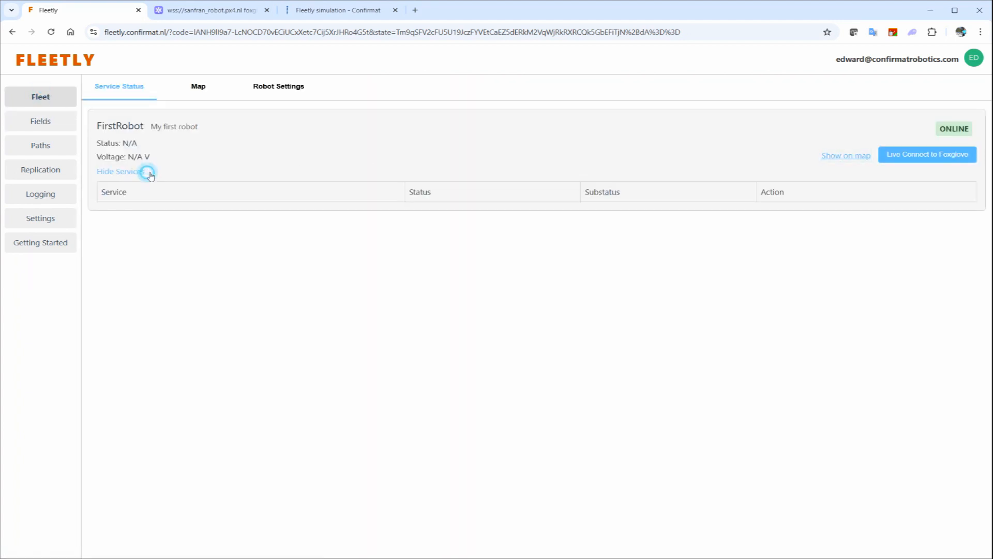
- Return to the fields and send the generated path to FirstRobot
{"action": "left_click", "coordinate": [62, 121]}
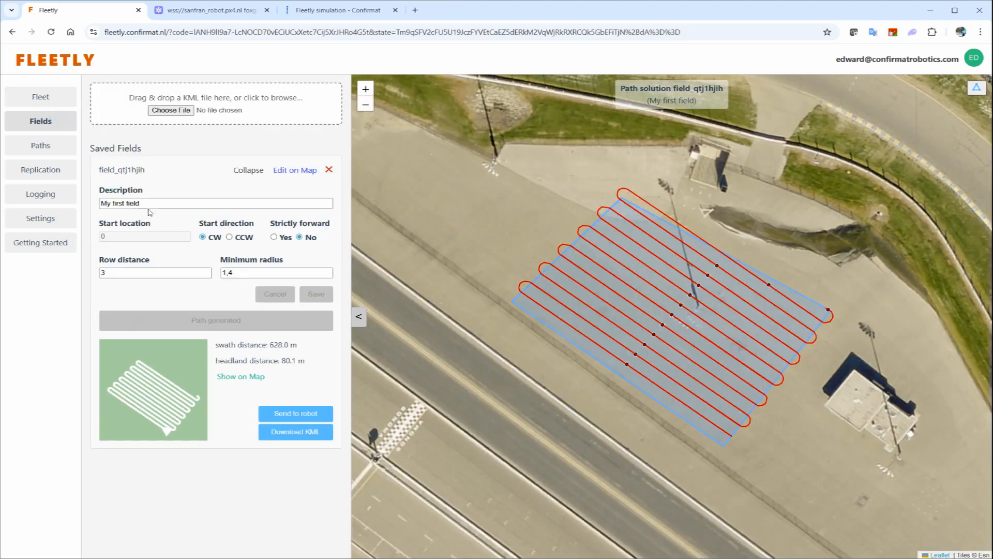
{"action": "left_click", "coordinate": [284, 414]}
{"action": "left_click", "coordinate": [467, 302]}
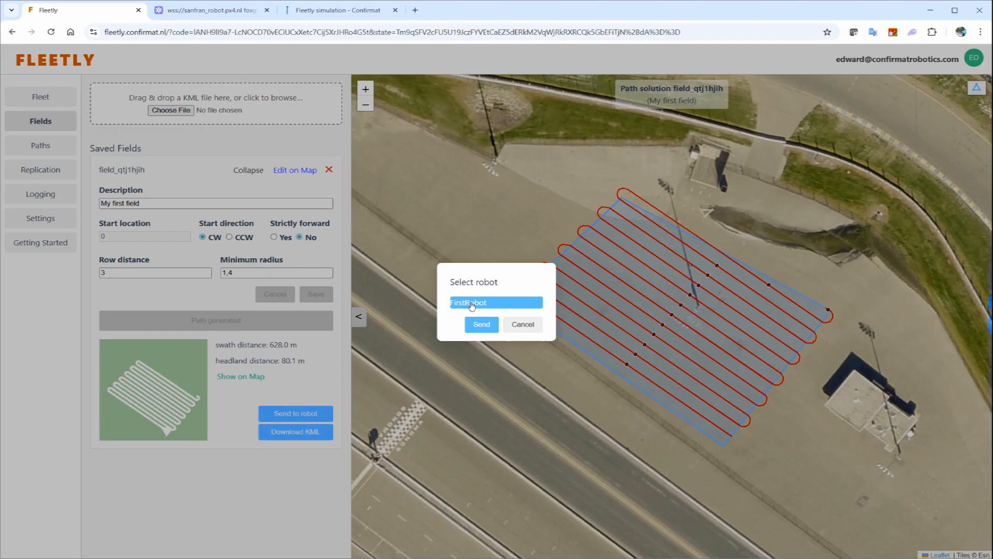
{"action": "left_click", "coordinate": [481, 325]}
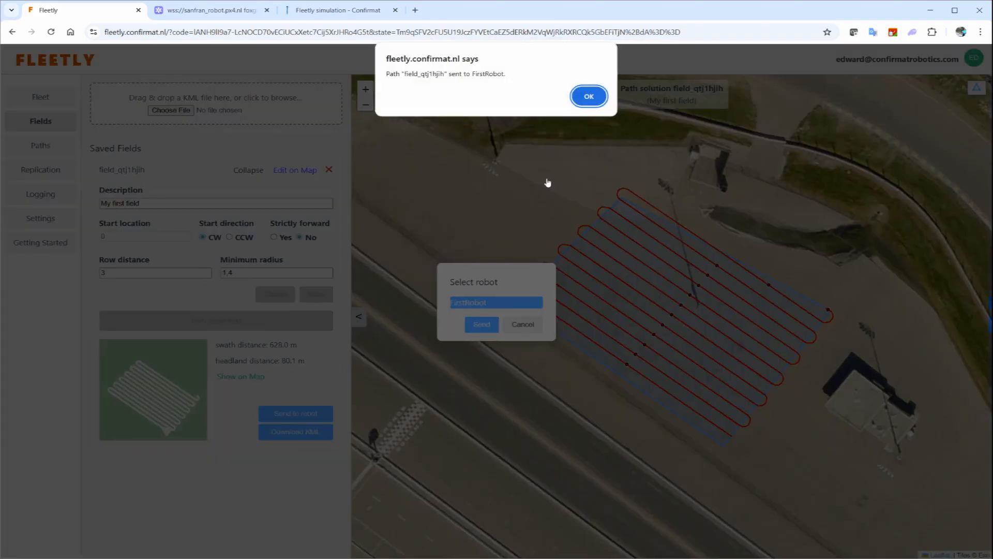
{"action": "left_click", "coordinate": [587, 95]}
- Locate FirstRobot on the fleet map and view it close up at Sonoma Raceway
{"action": "left_click", "coordinate": [40, 97]}
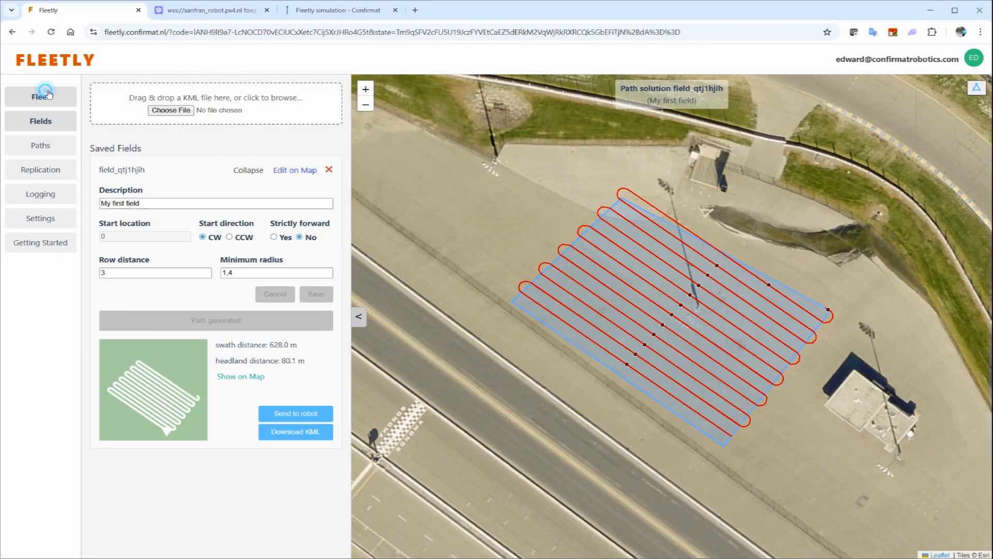
{"action": "left_click", "coordinate": [199, 86]}
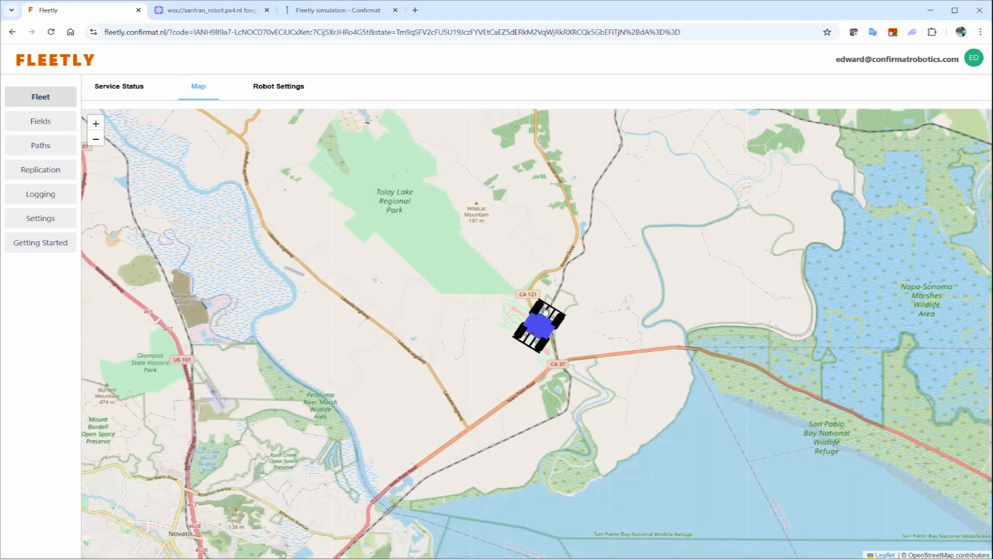
{"action": "scroll", "coordinate": [552, 330], "scroll_direction": "up", "scroll_amount": 3}
{"action": "scroll", "coordinate": [551, 330], "scroll_direction": "up", "scroll_amount": 3}
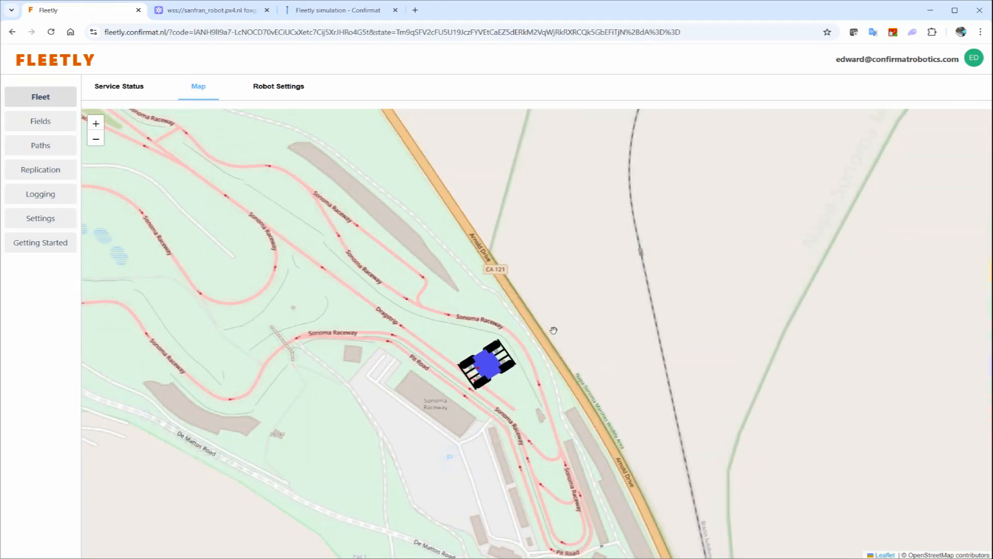
{"action": "left_click_drag", "start_coordinate": [504, 416], "coordinate": [502, 374]}
{"action": "scroll", "coordinate": [483, 379], "scroll_direction": "up", "scroll_amount": 2}
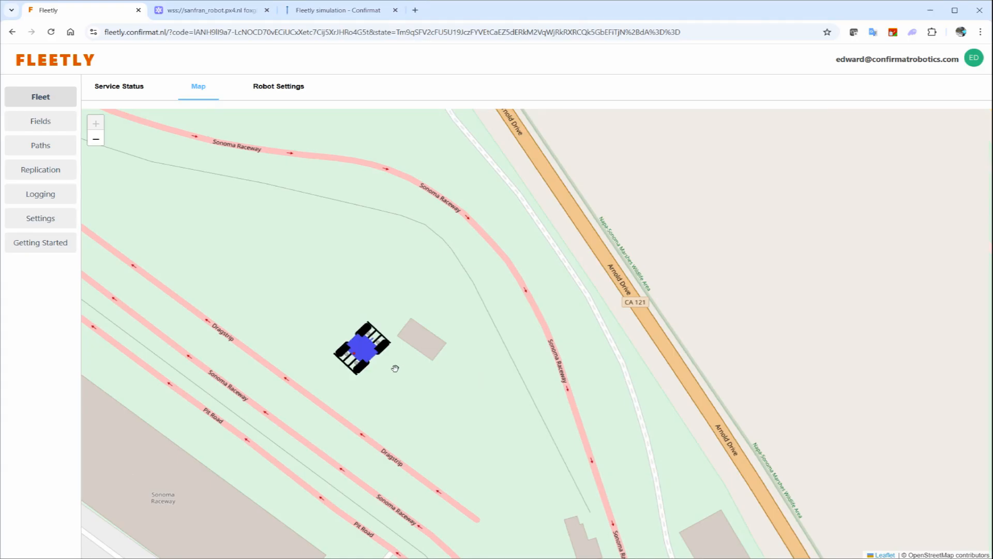
- Open FirstRobot's information popup on the map, read its status and remaining distance, and close it
{"action": "left_click", "coordinate": [365, 350]}
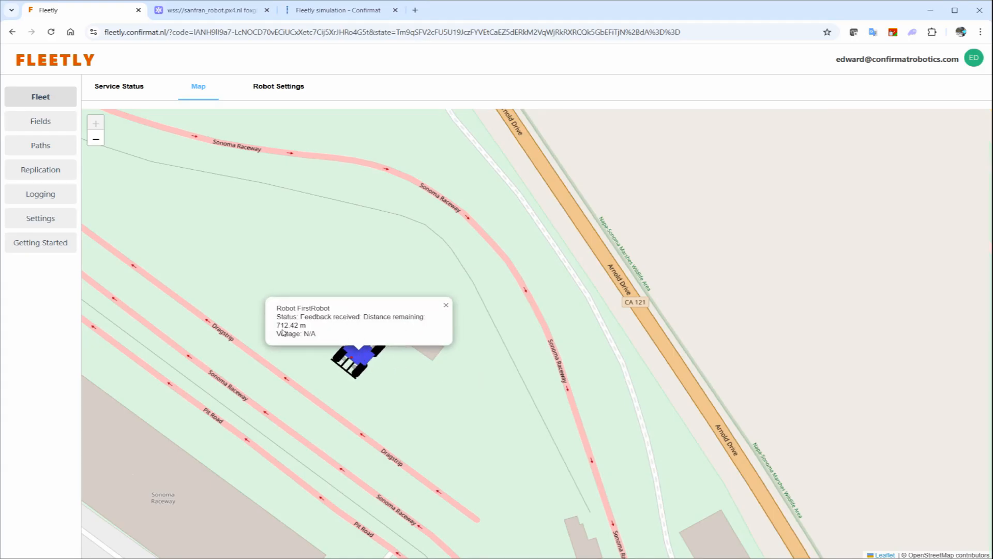
{"action": "left_click_drag", "start_coordinate": [277, 326], "coordinate": [308, 326]}
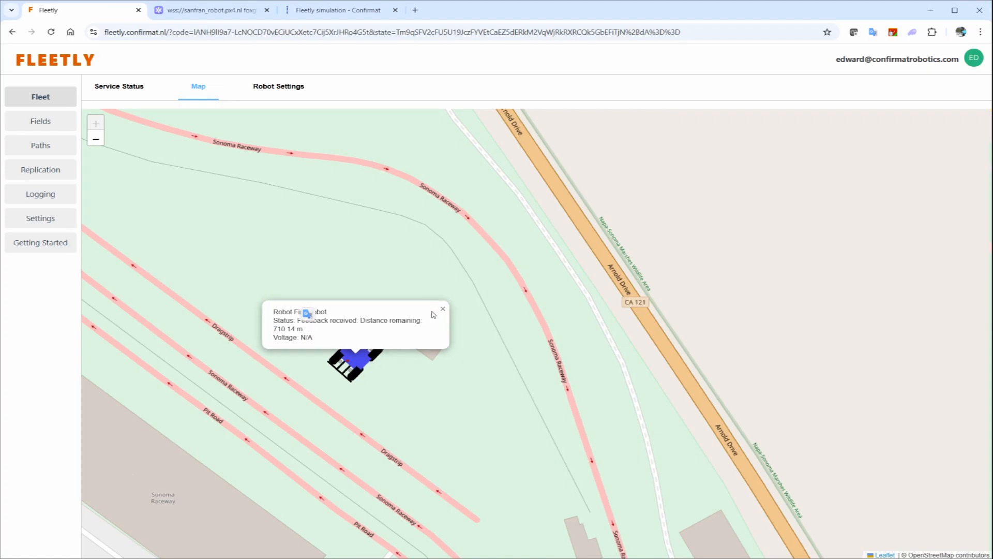
{"action": "left_click", "coordinate": [351, 259]}
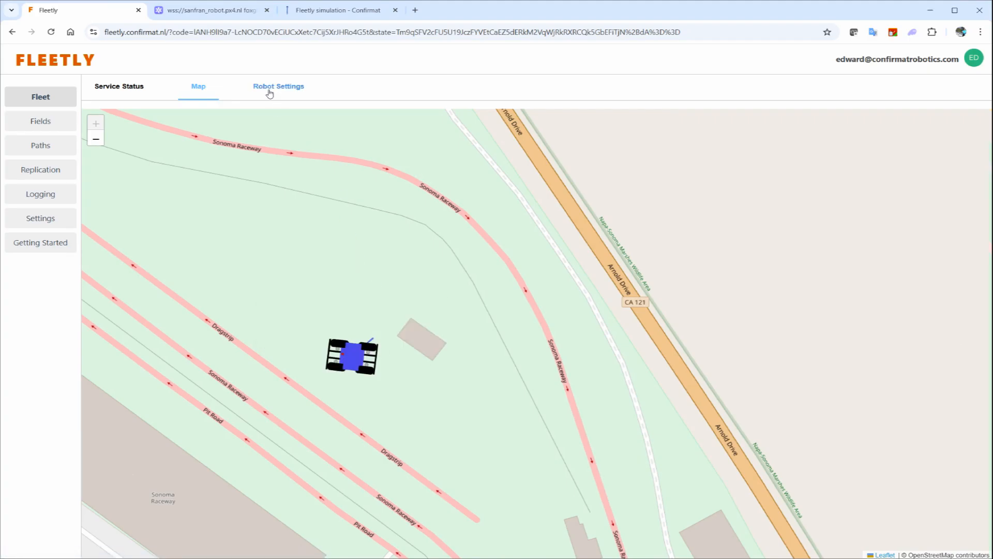
- Switch to Foxglove to view the robot's planned path in the 3D view
{"action": "left_click", "coordinate": [236, 15]}
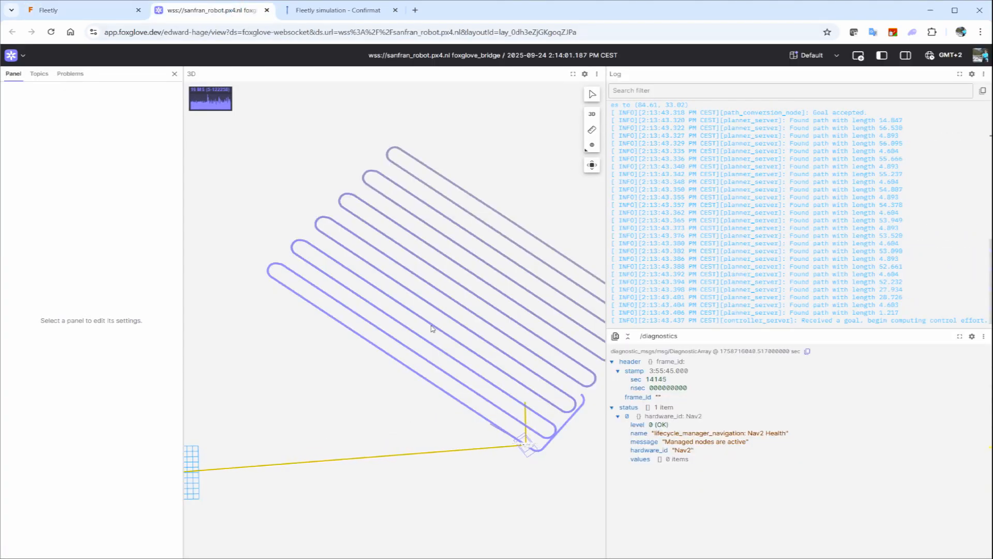
- Compare the robot's path in Foxglove's 3D view with the generated path of My first field in Fleetly
{"action": "scroll", "coordinate": [432, 329], "scroll_direction": "down", "scroll_amount": 2}
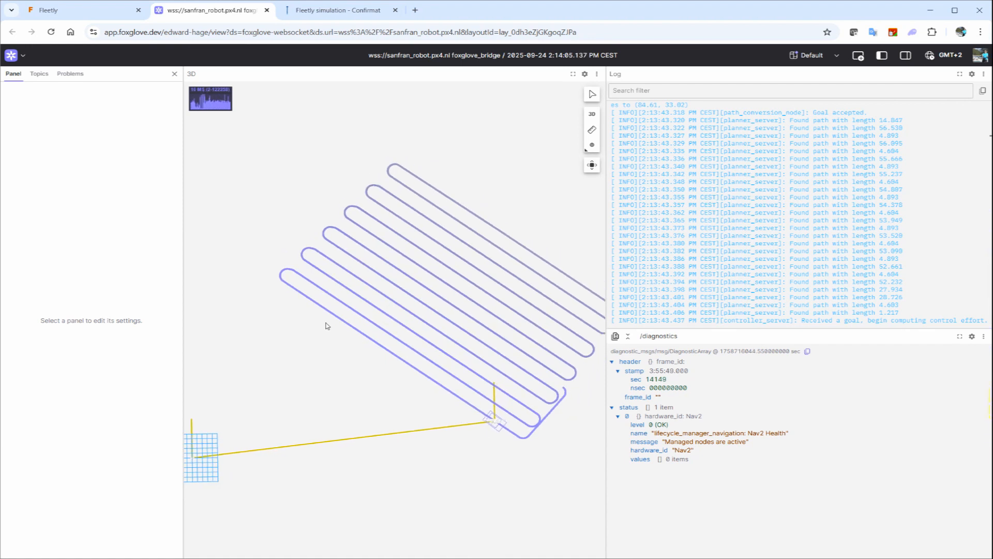
{"action": "left_click", "coordinate": [93, 9]}
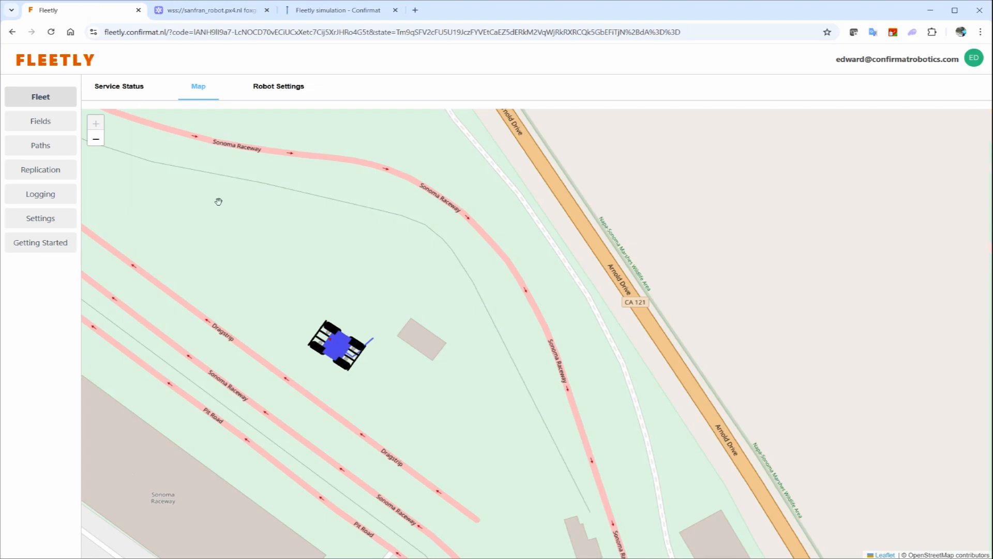
{"action": "left_click", "coordinate": [50, 122]}
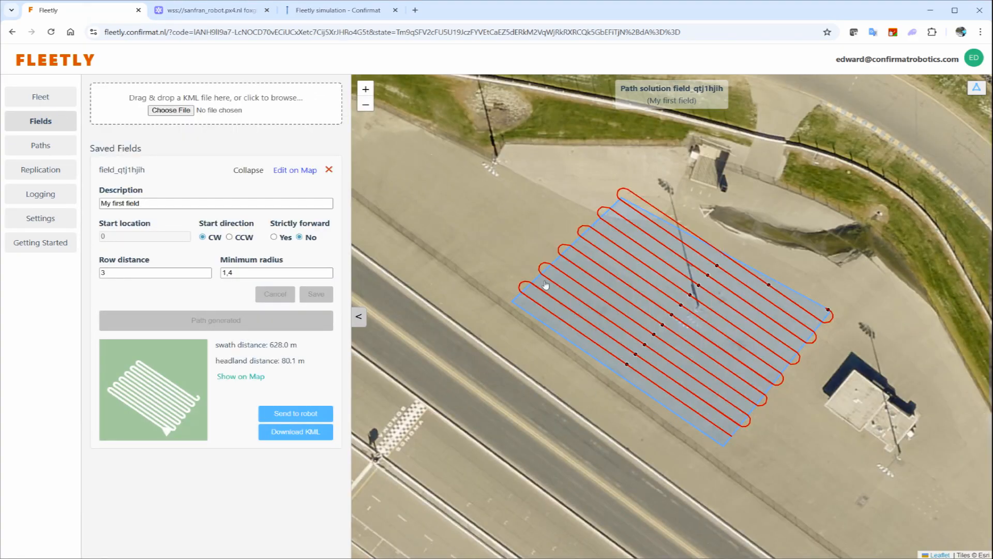
{"action": "left_click", "coordinate": [215, 10]}
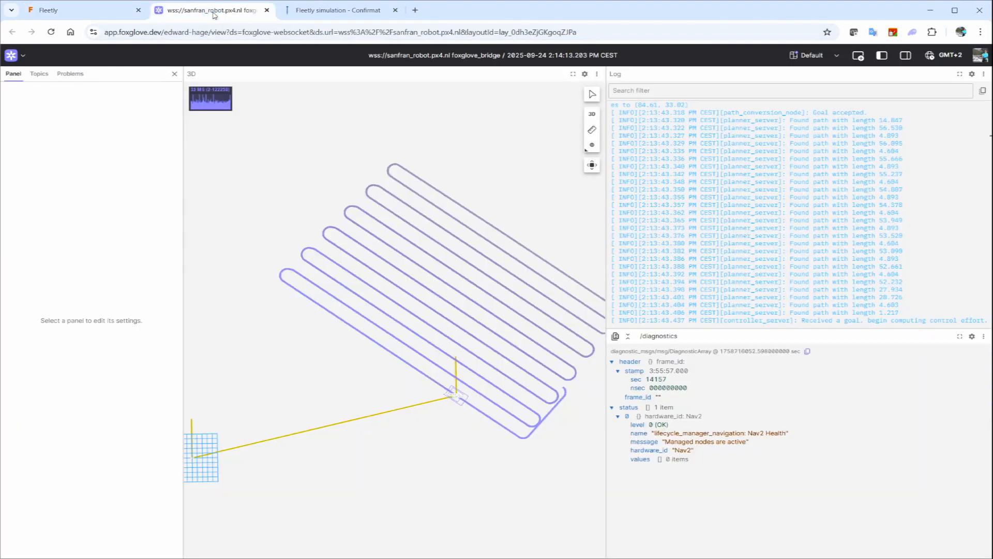
- Switch back to Fleetly and return from the fields to the fleet view
{"action": "left_click", "coordinate": [67, 16]}
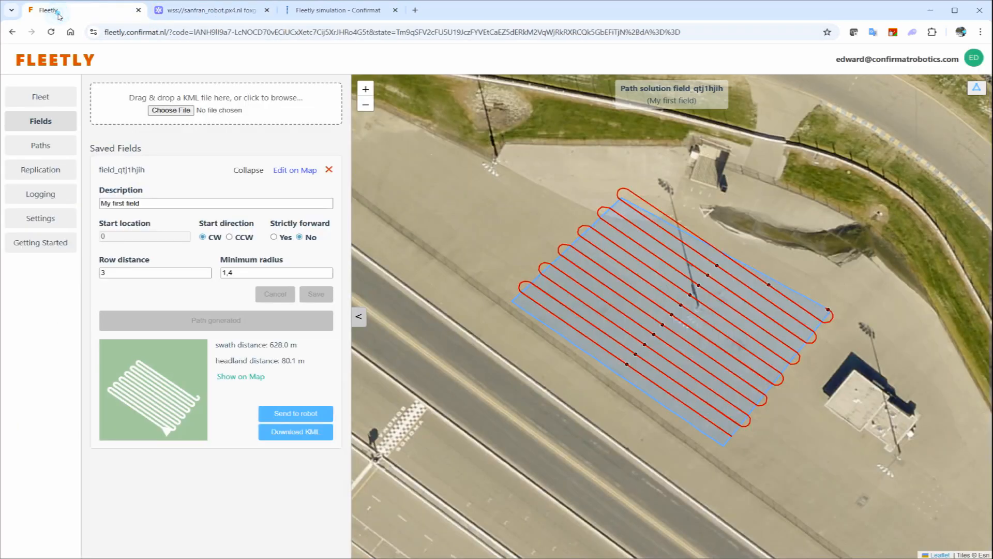
{"action": "left_click", "coordinate": [60, 98]}
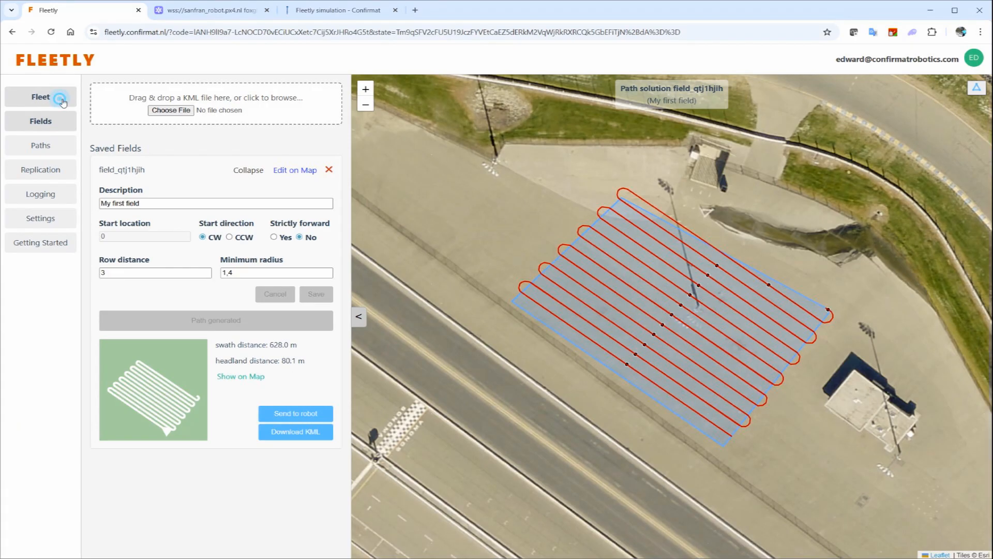